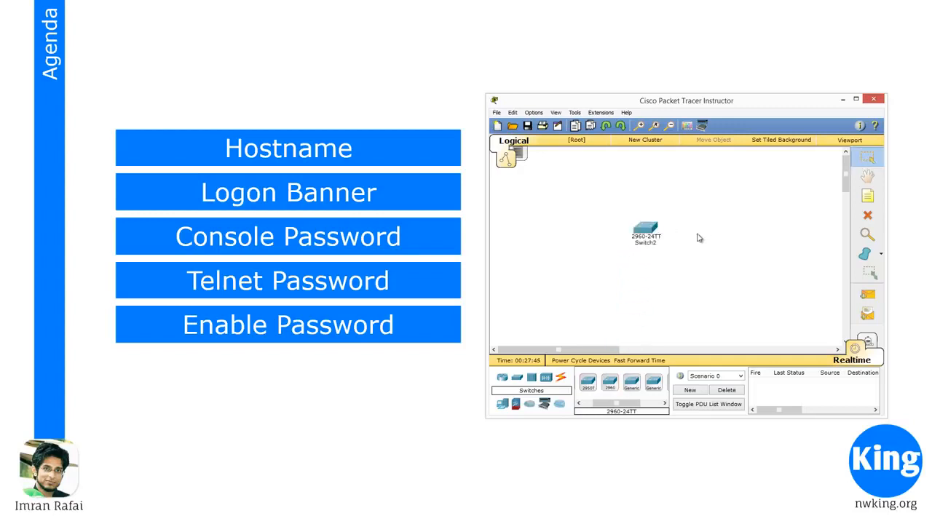
Open the command line interface of the 2960-24TT switch Switch2
left_click(645, 229)
left_click_drag(462, 139, 662, 115)
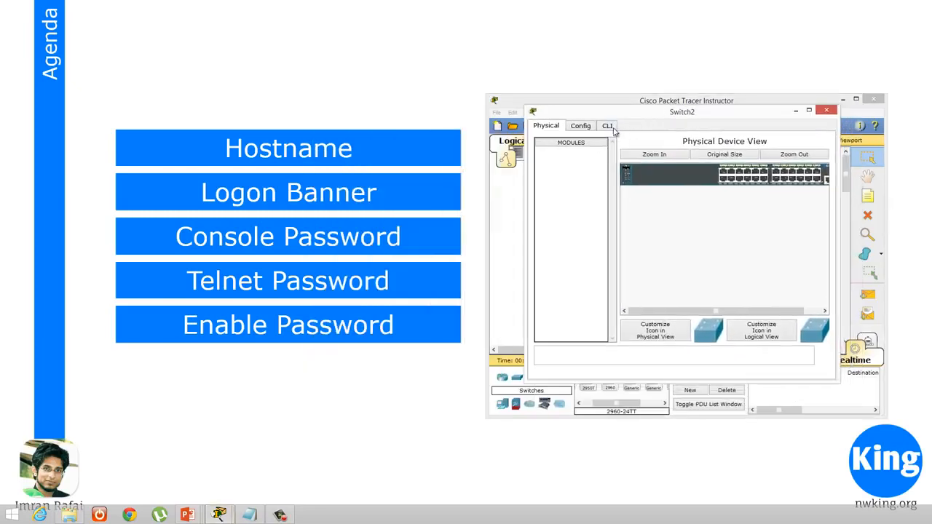
left_click(608, 128)
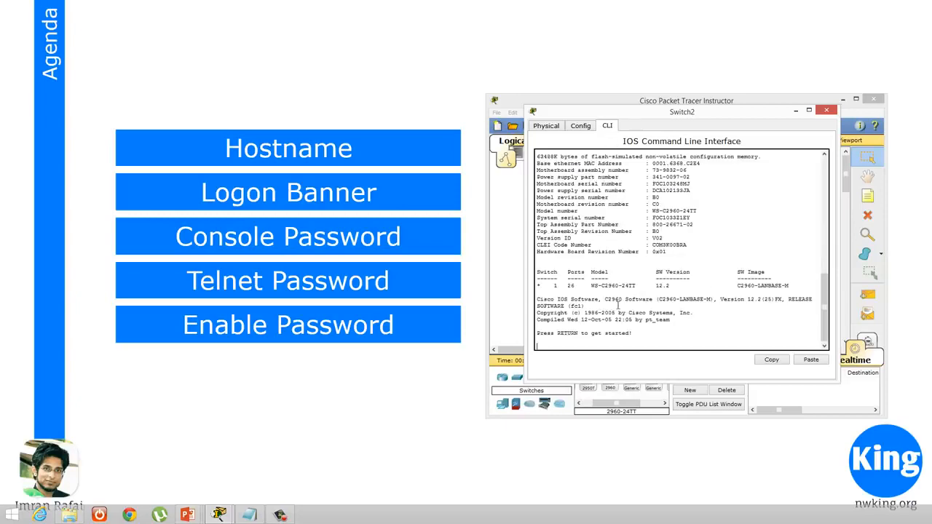
Examine the switch's boot output, including the IOS image loading, legal notice, hardware details and software version
left_click_drag(824, 295, 816, 175)
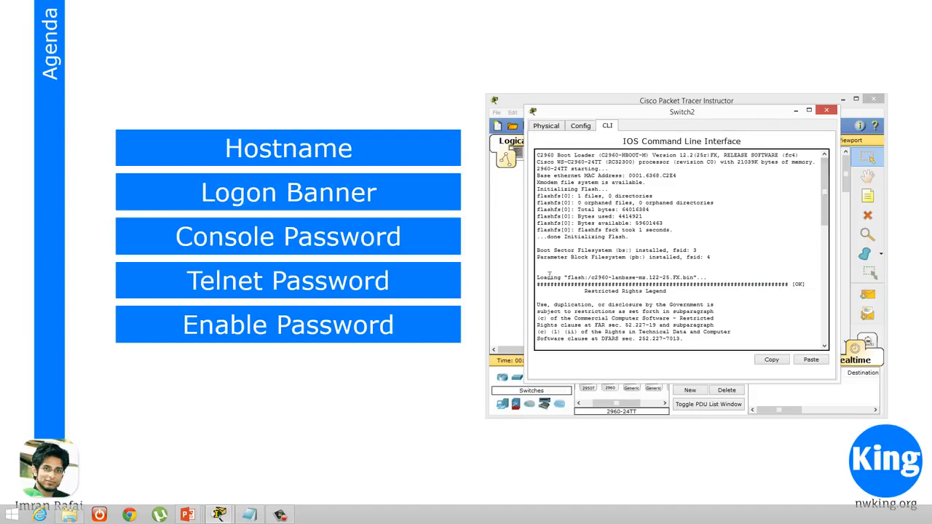
left_click_drag(547, 277, 803, 286)
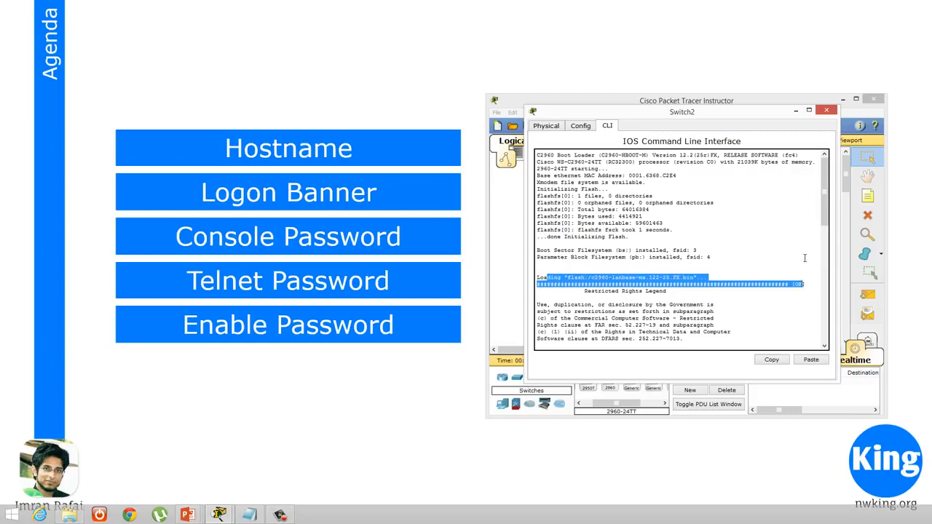
left_click(804, 259)
left_click_drag(824, 217, 824, 255)
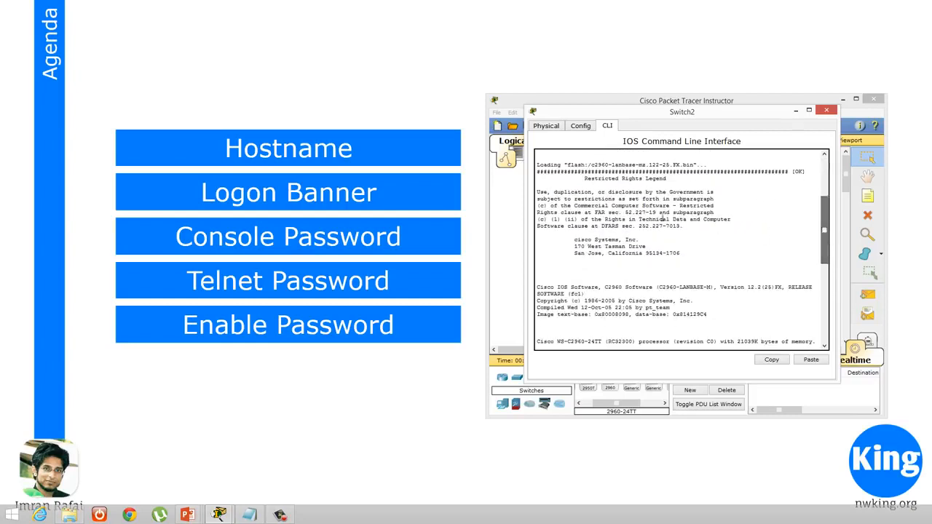
left_click_drag(537, 192, 822, 276)
left_click(691, 314)
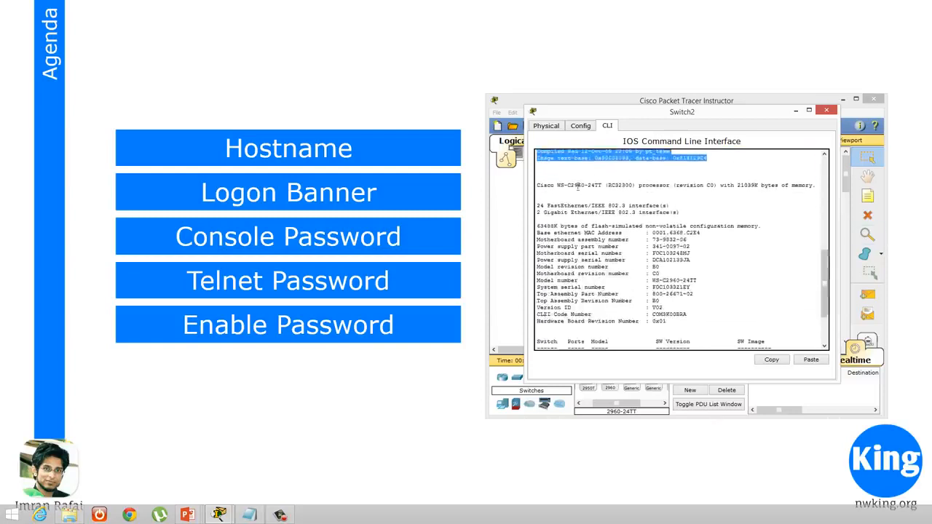
left_click_drag(543, 185, 681, 185)
left_click_drag(536, 224, 666, 322)
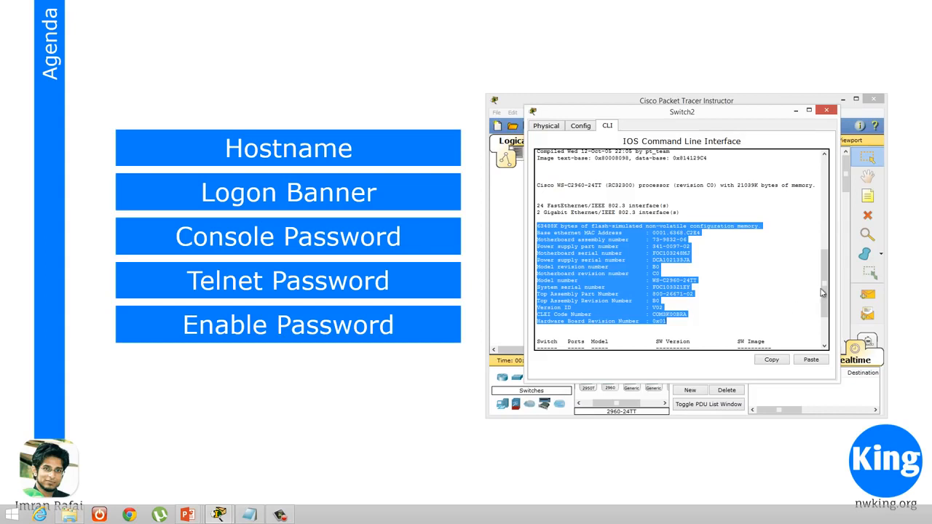
scroll(822, 295, "down", 4)
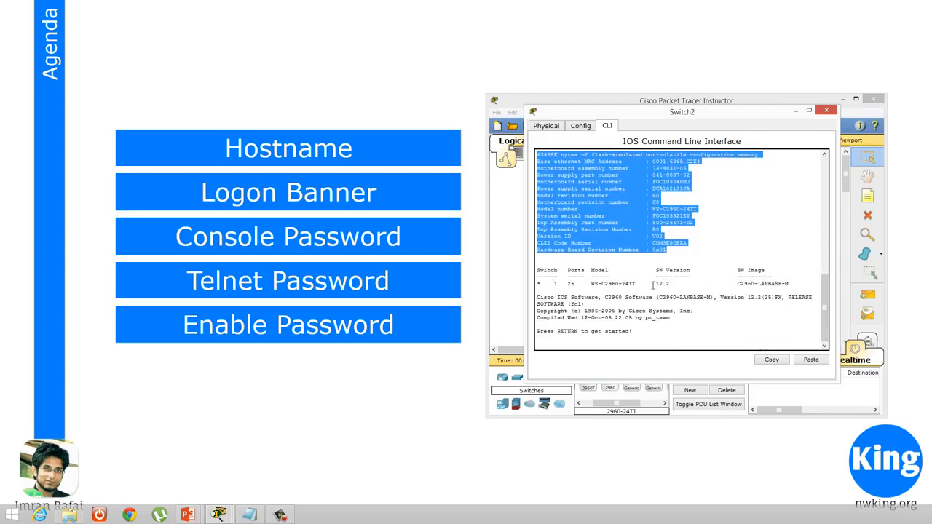
left_click_drag(653, 283, 703, 284)
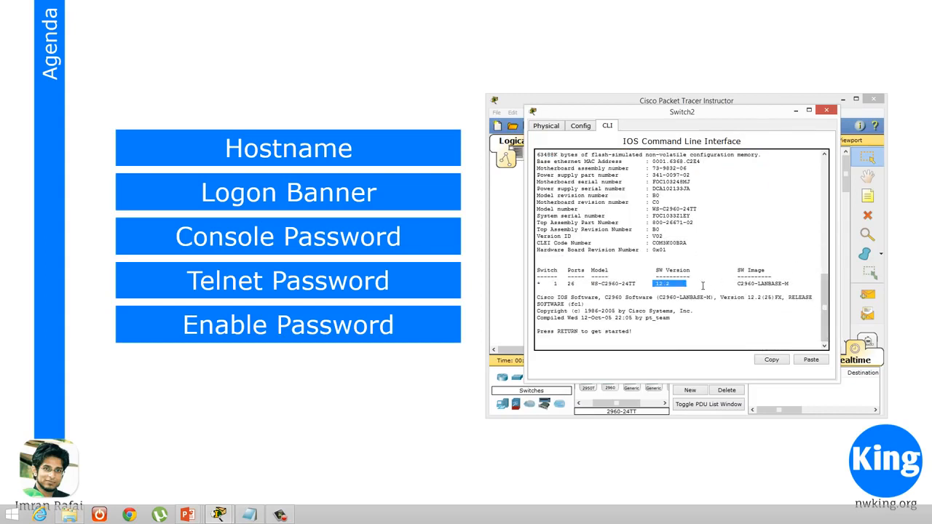
left_click(646, 333)
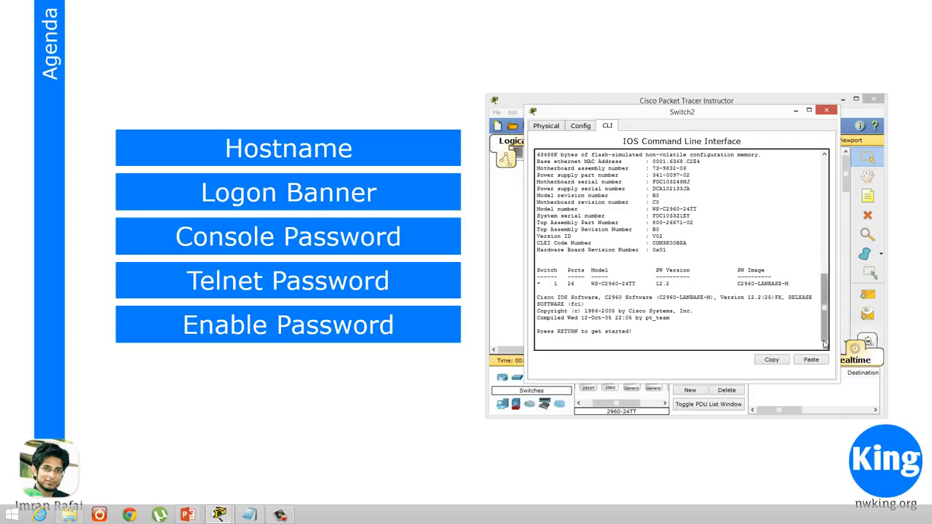
Start the console session at the user EXEC prompt and look back over the boot output
key("Return")
key("Return")
key("Return")
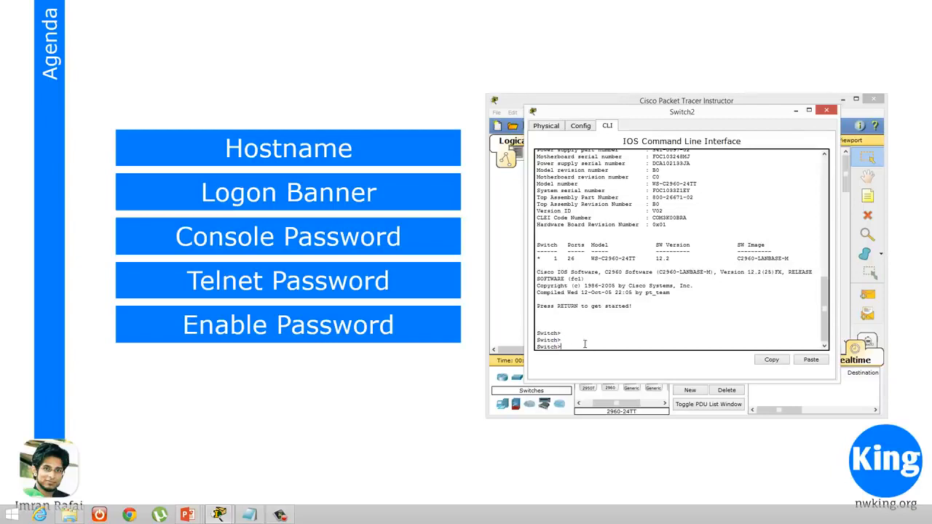
left_click_drag(566, 346, 536, 347)
left_click(584, 347)
left_click_drag(822, 292, 836, 166)
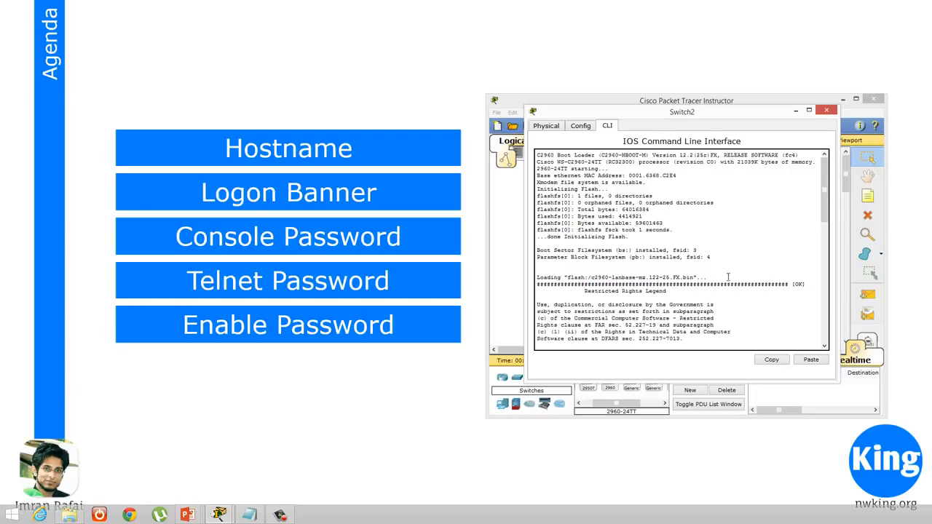
left_click_drag(825, 188, 830, 320)
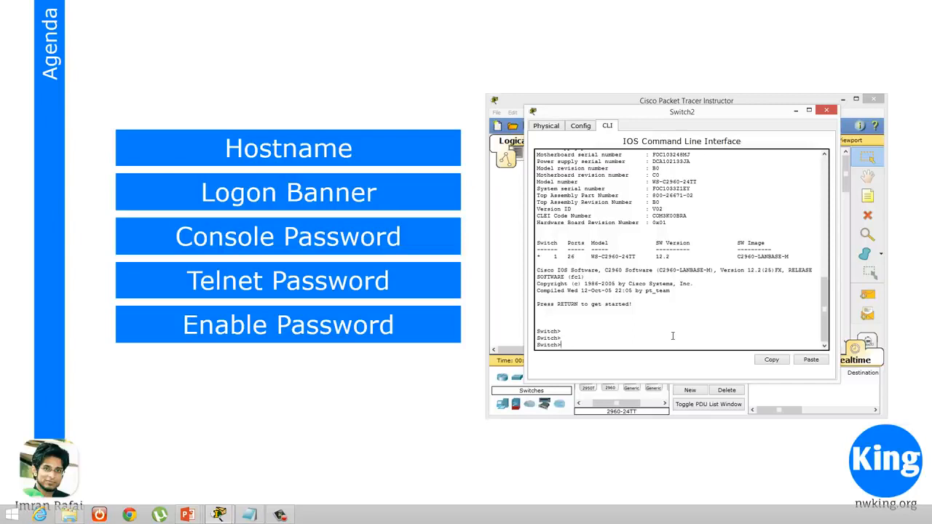
Enter privileged EXEC mode with the enable command
type("en")
key("Tab")
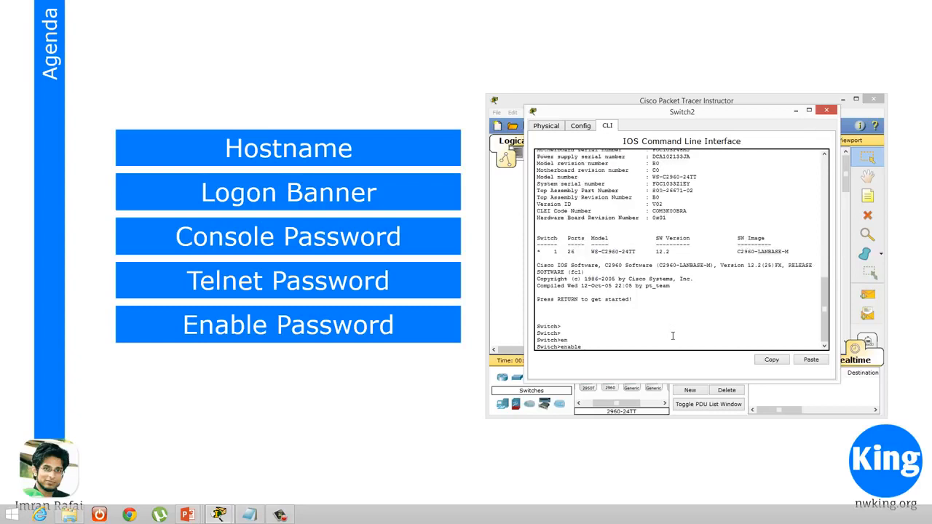
key("Return")
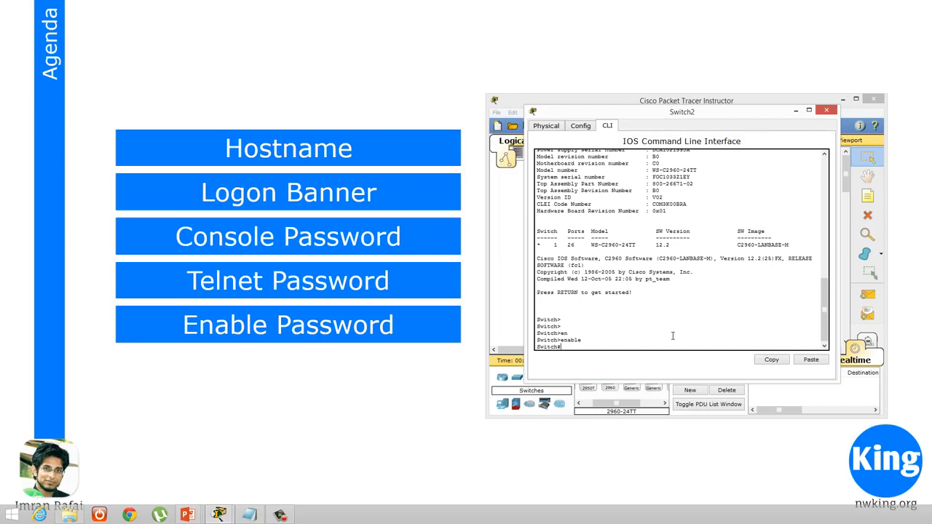
Try autocompleting the abbreviations "en" and "e" at the privileged EXEC prompt
type("en")
key("Tab")
key("BackSpace")
key("BackSpace")
key("BackSpace")
key("Tab")
key("BackSpace")
key("BackSpace")
key("BackSpace")
key("BackSpace")
key("BackSpace")
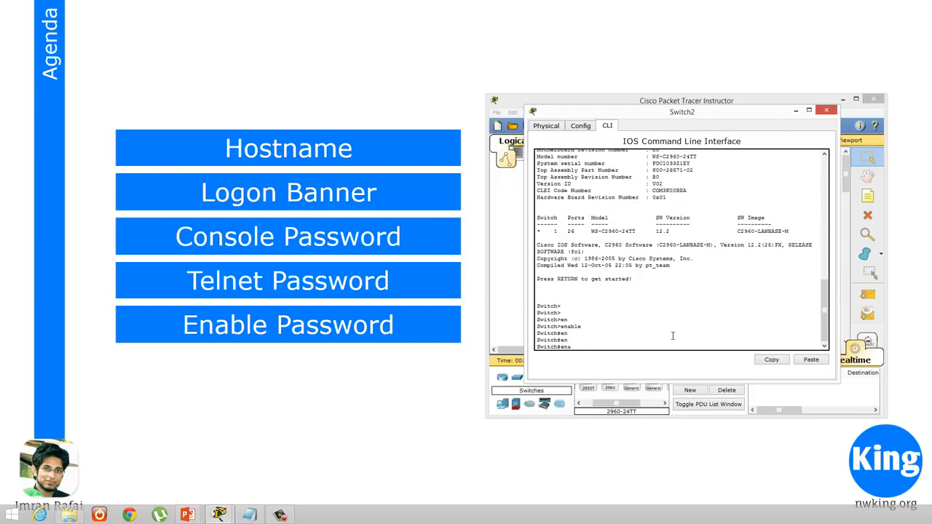
key("Tab")
key("Tab")
key("Tab")
key("Tab")
key("BackSpace")
type("e")
key("Tab")
key("Tab")
key("Tab")
key("Tab")
key("Tab")
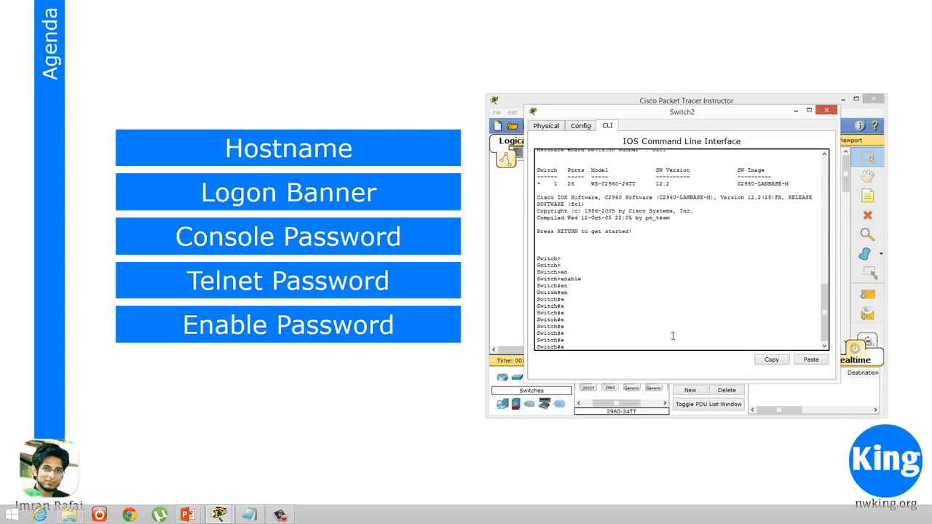
List the privileged commands starting with "e", and autocomplete "en" to run enable again
type("?")
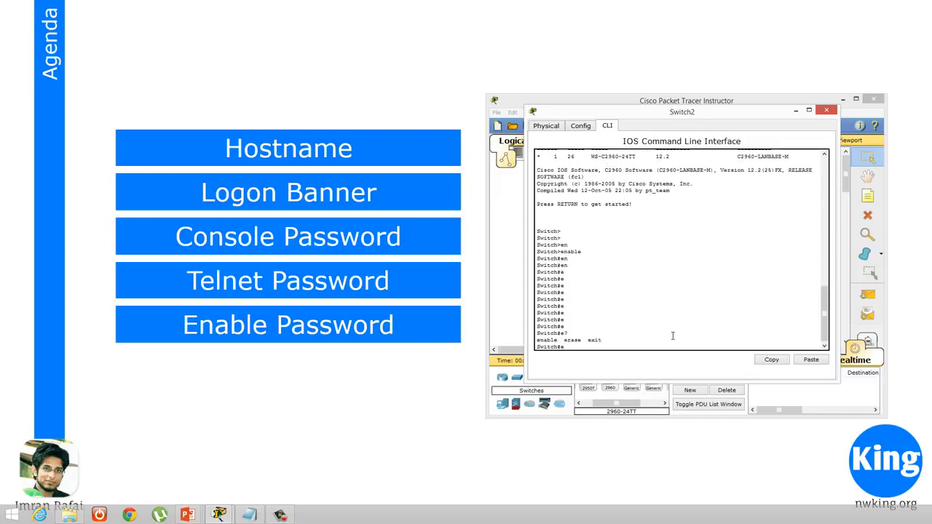
type("n")
key("Tab")
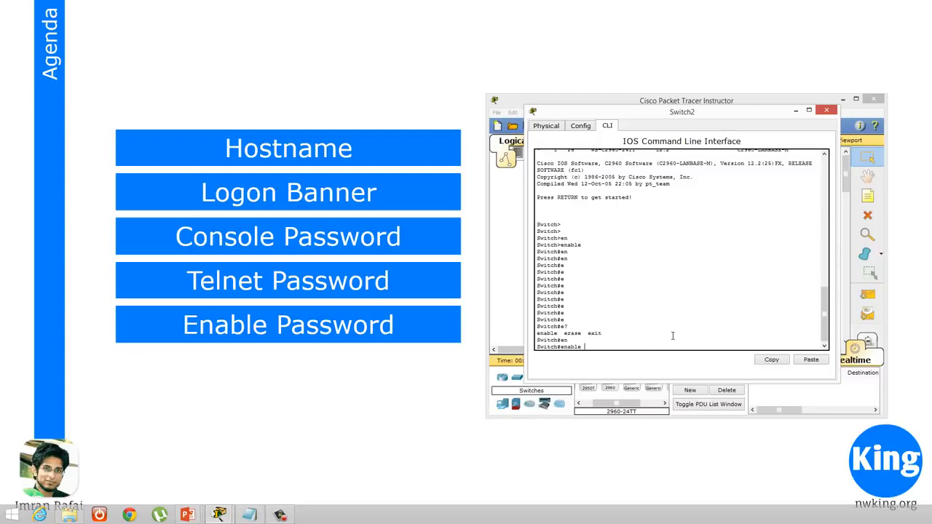
key("Return")
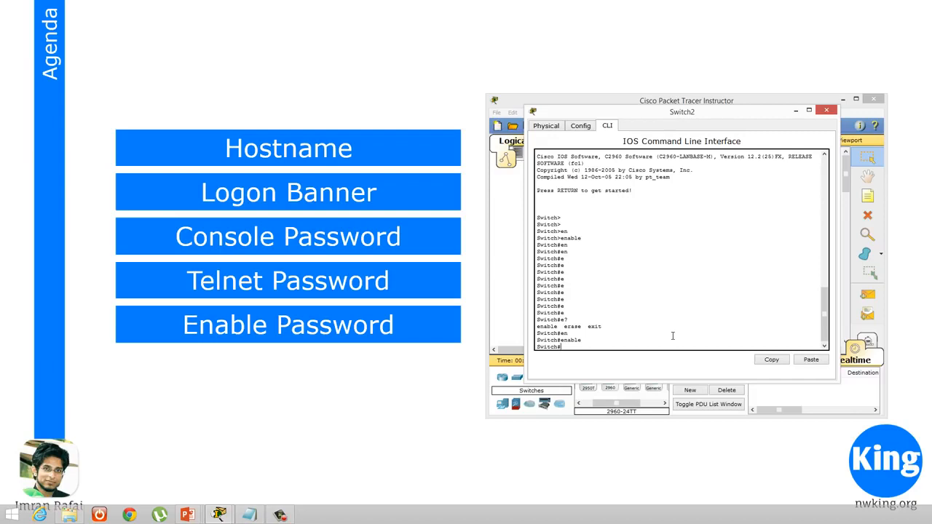
Bring up the agenda slide, return to the switch's command line and enter global configuration mode with configure t
left_click(396, 76)
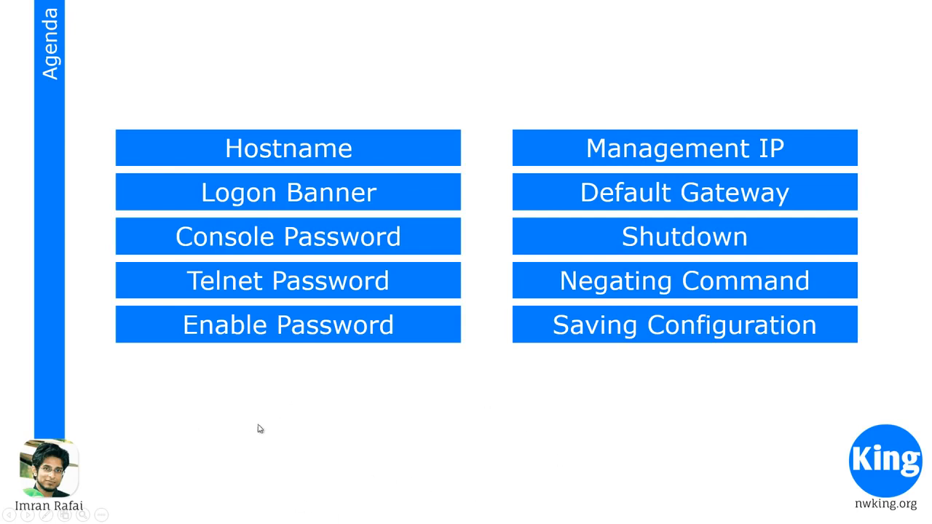
key("alt+Tab")
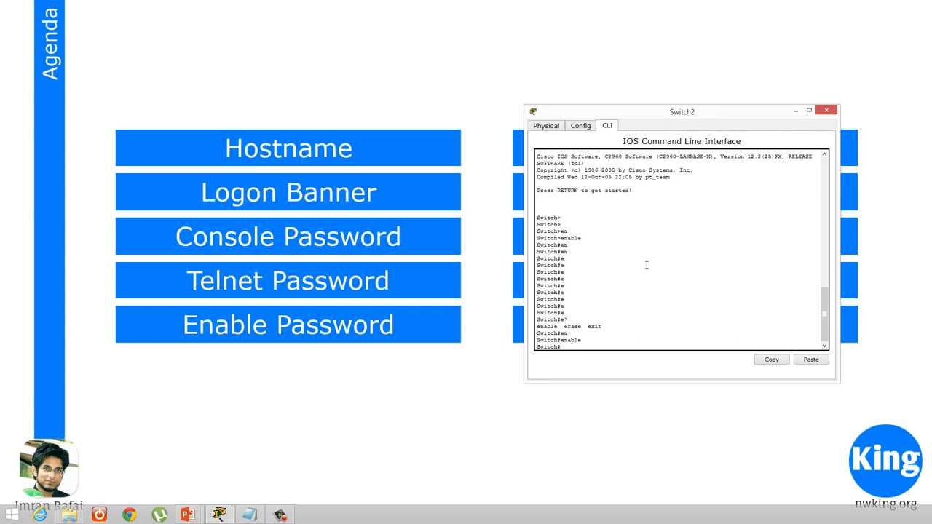
type("onf")
key("Tab")
type("t")
key("Return")
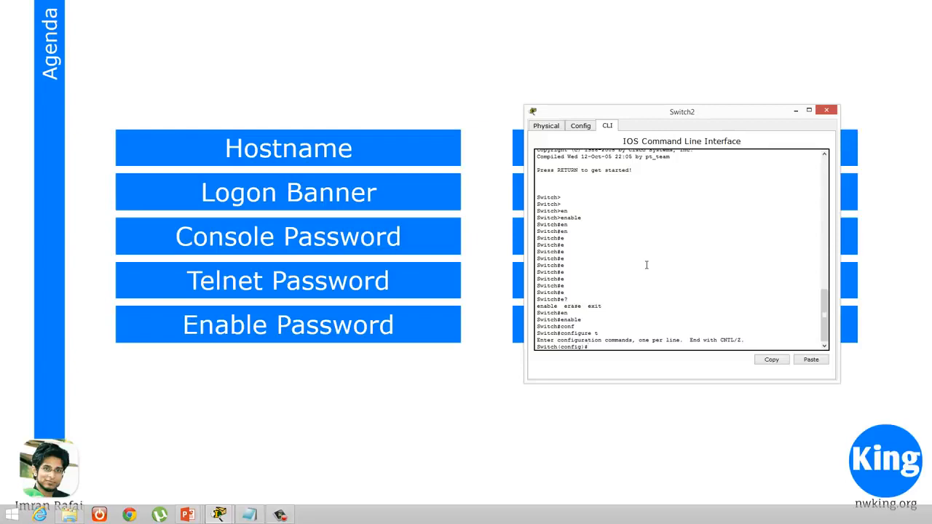
Set the switch's hostname to NetworKing
type("os")
key("Tab")
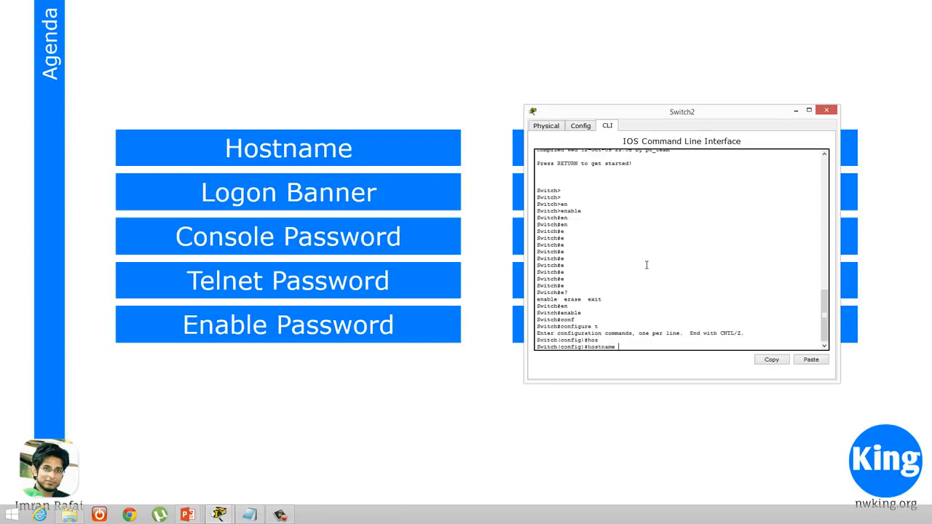
type("Networ")
type("King")
key("Return")
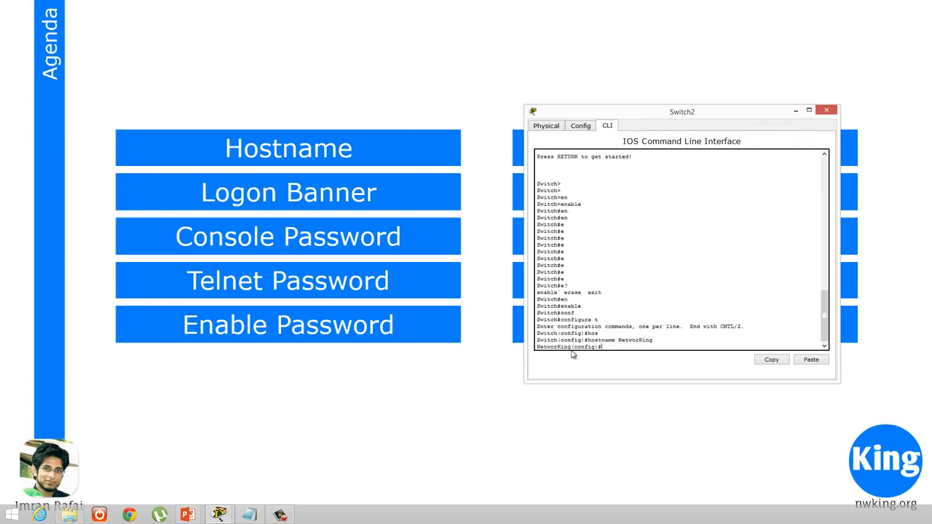
left_click_drag(571, 348, 534, 351)
key("Return")
key("Return")
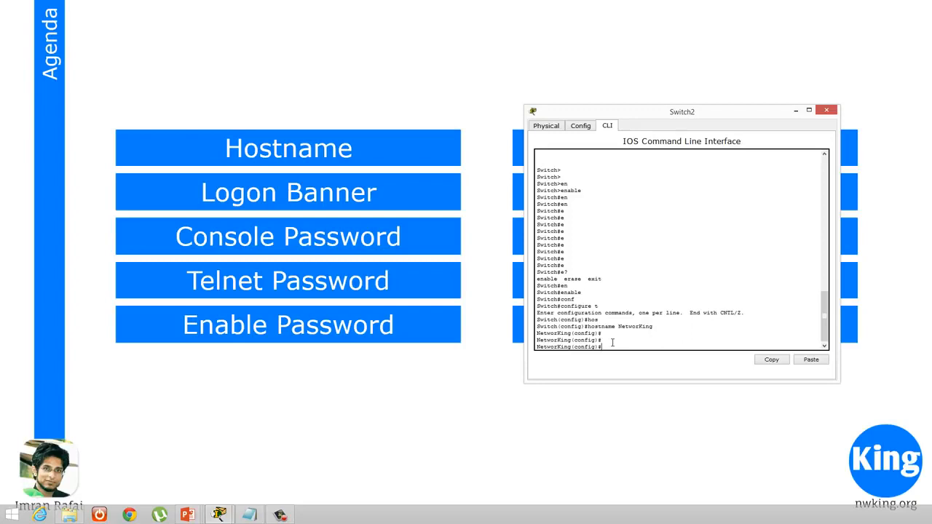
Start a message-of-the-day banner with & as the delimiter, using the built-in help for banner and banner motd
type("ban")
key("Tab")
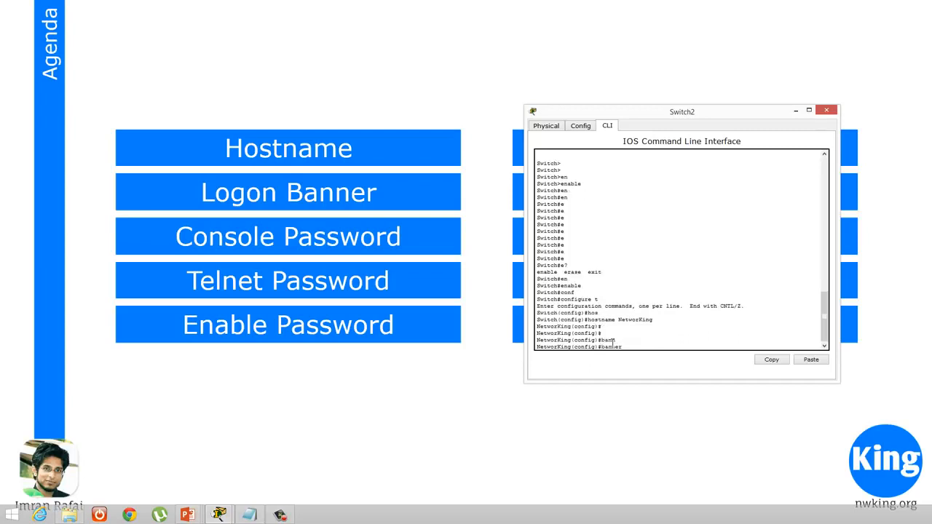
type("?")
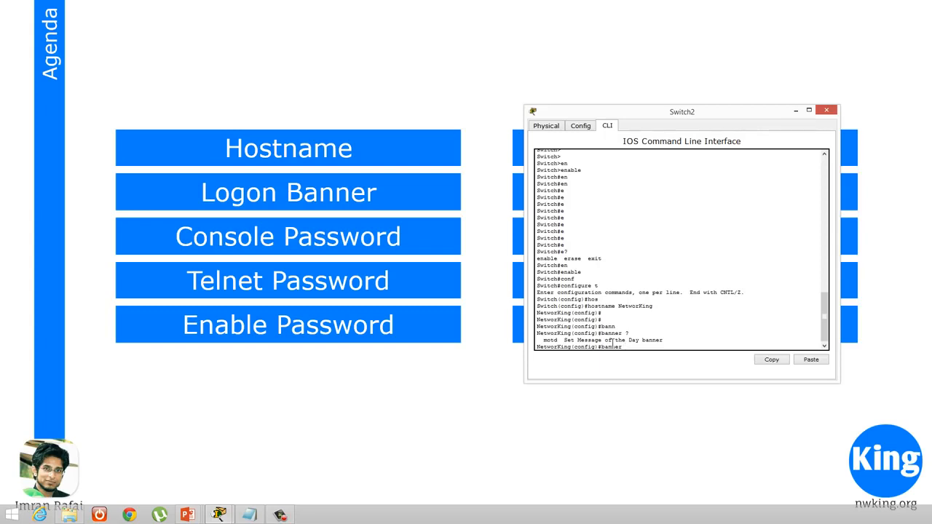
type("motd")
key("Tab")
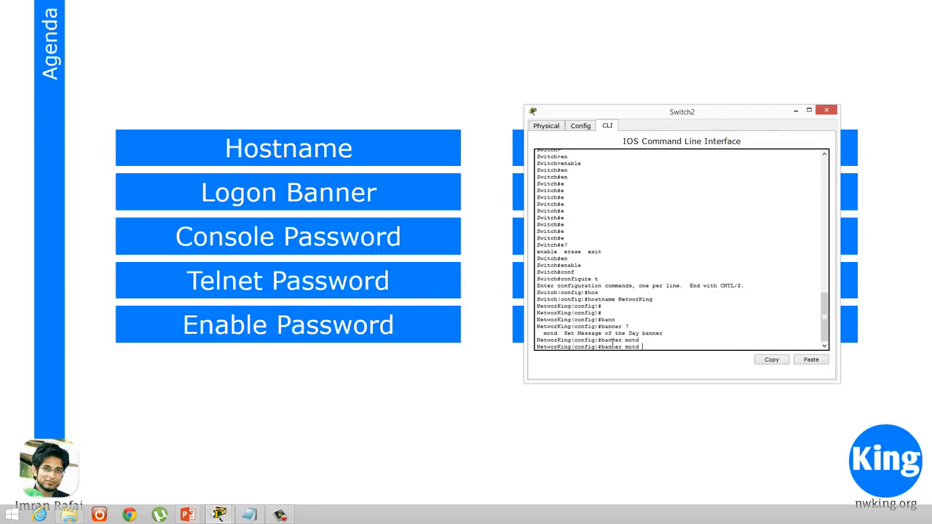
type("?")
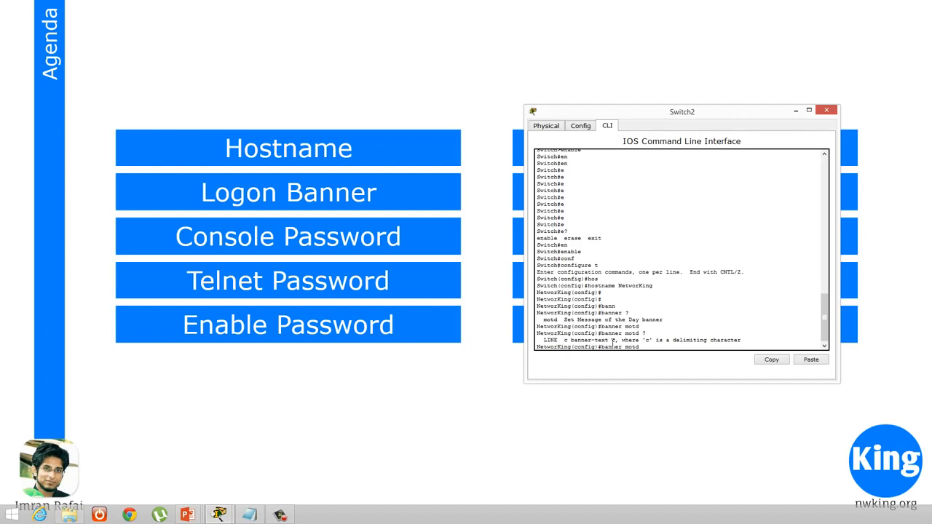
type("&")
key("Return")
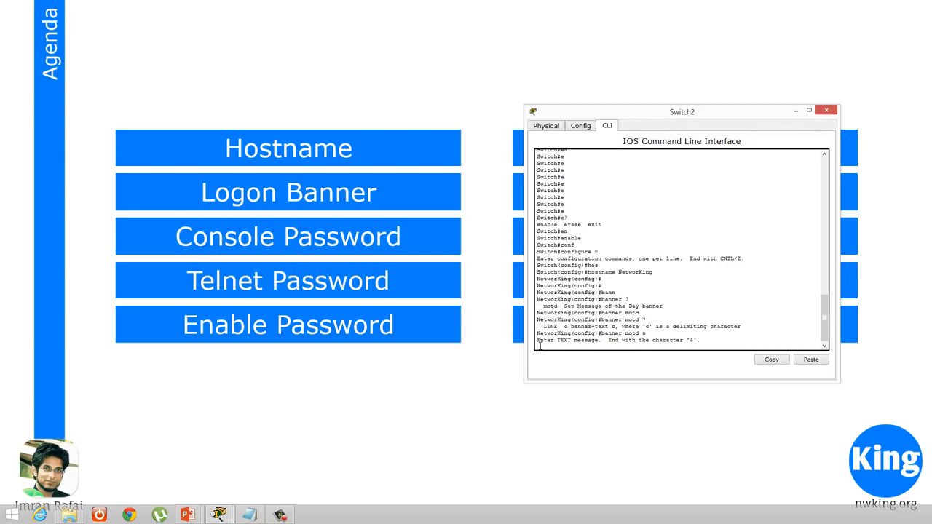
Enter a long row of asterisks as the banner's first line, followed by two blank lines
left_click_drag(570, 326, 610, 333)
double_click(563, 326)
double_click(690, 339)
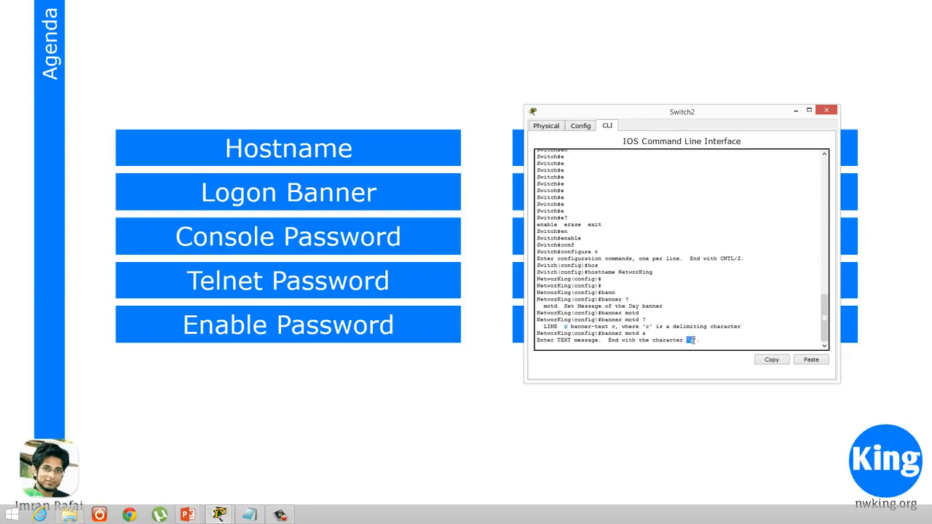
left_click(693, 347)
type("*************************************************************")
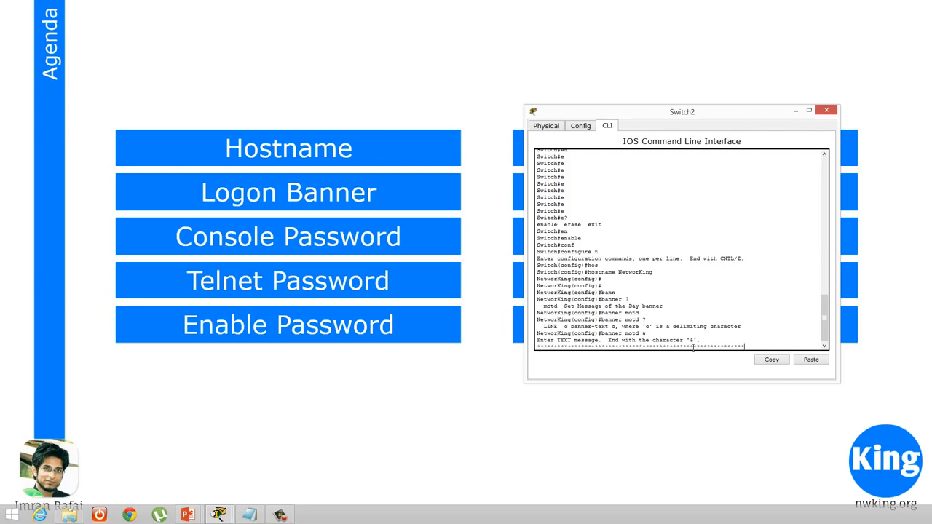
key("Return")
key("Return")
key("Return")
Enter the banner text "The most dangerous SWTICH. Do not LOGIN!!" followed by two blank lines
type("T")
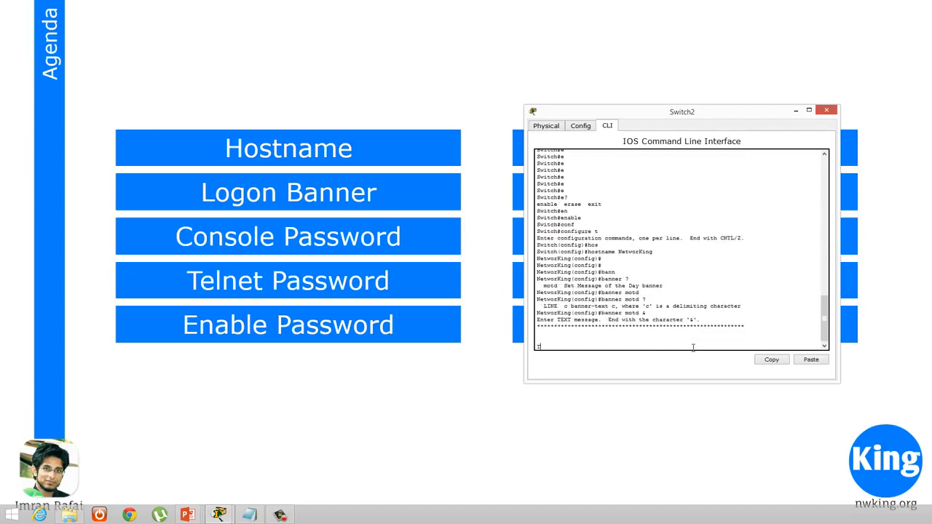
type("he most dangerous SWITCH. DO not")
key("BackSpace")
key("BackSpace")
key("BackSpace")
key("BackSpace")
type("not LOGIN!!")
key("Return")
key("Return")
key("Return")
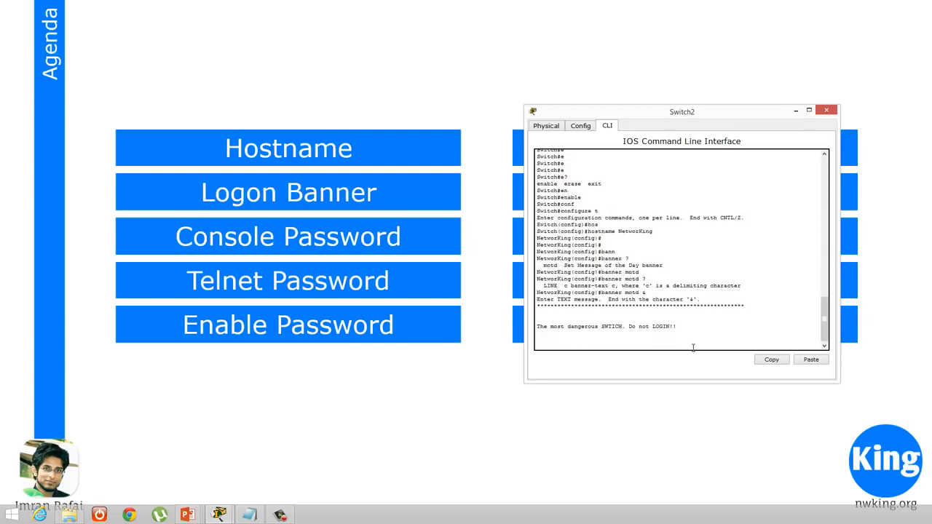
Finish the banner with a closing row of asterisks and the & delimiter
type("**************************************************************&")
key("Return")
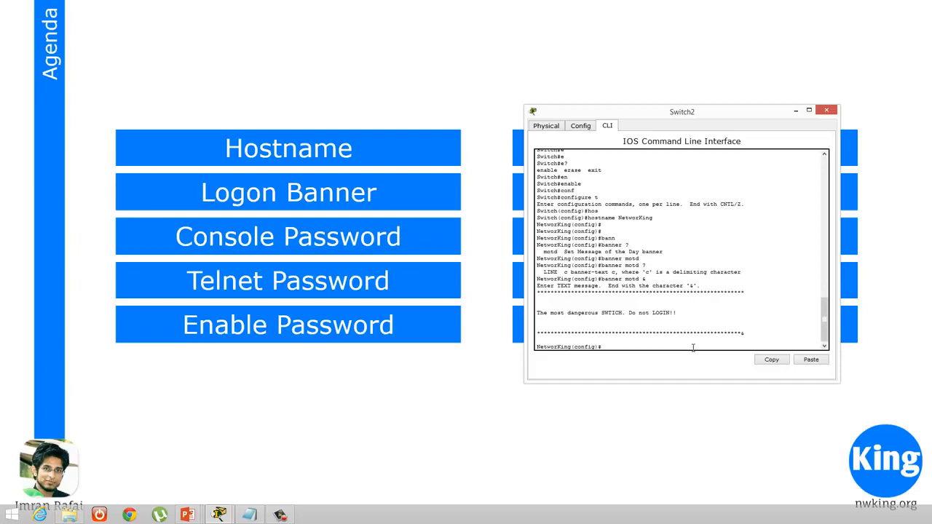
Leave configuration mode, then exit and reopen the console session to check how the login banner is displayed
key("ctrl+z")
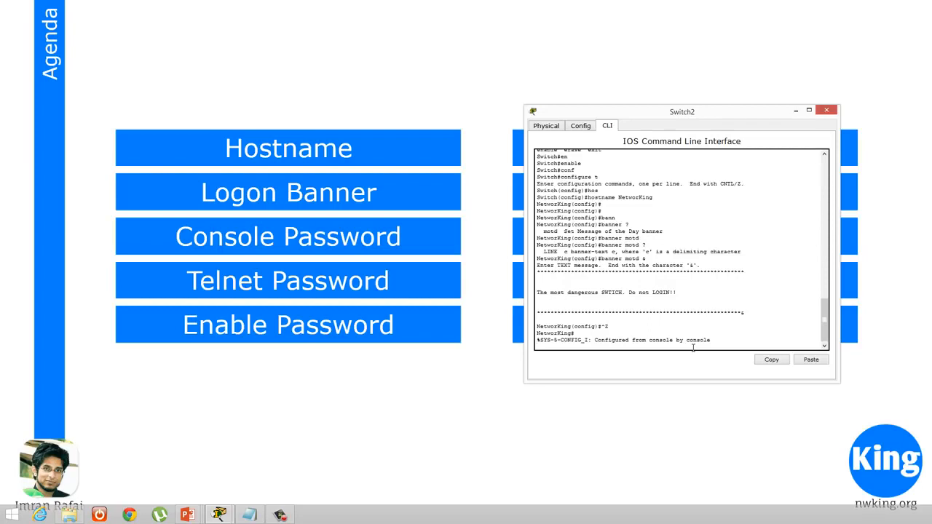
key("Return")
key("Return")
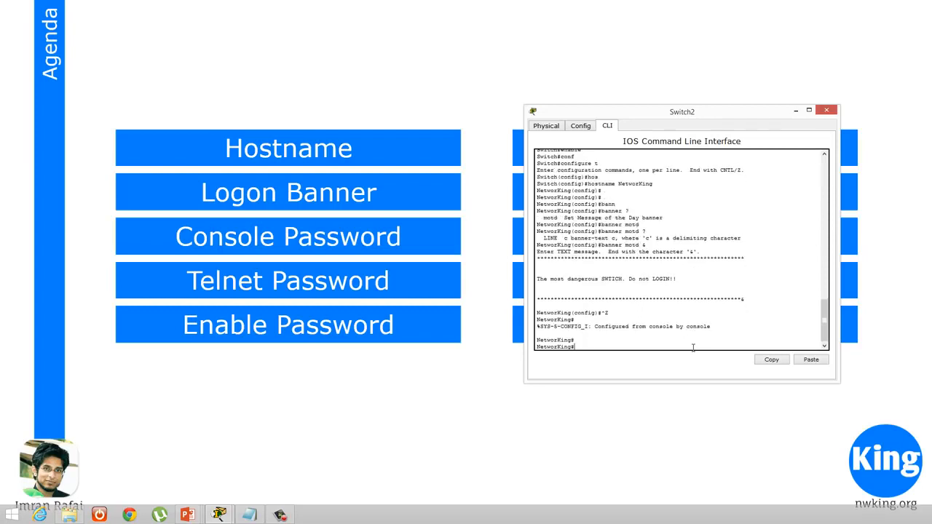
key("ctrl+z")
type("ex")
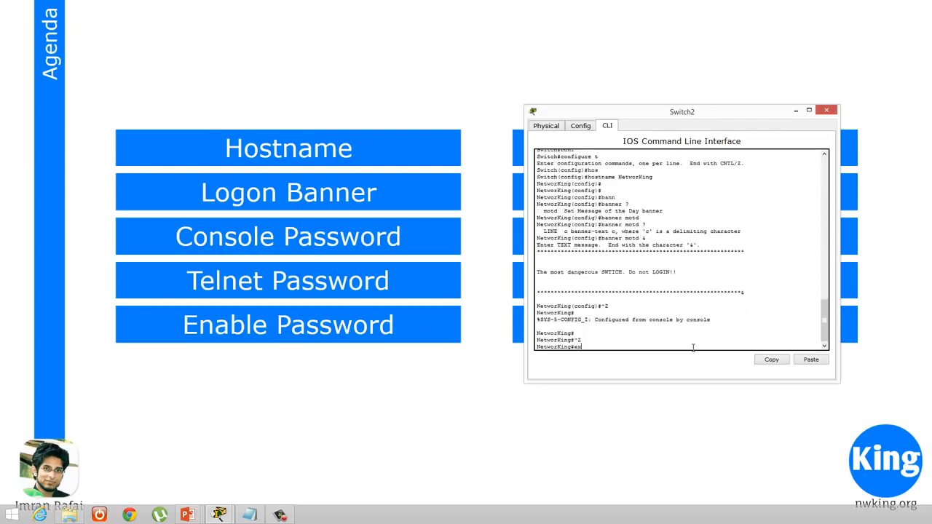
type("i")
type("t")
key("Return")
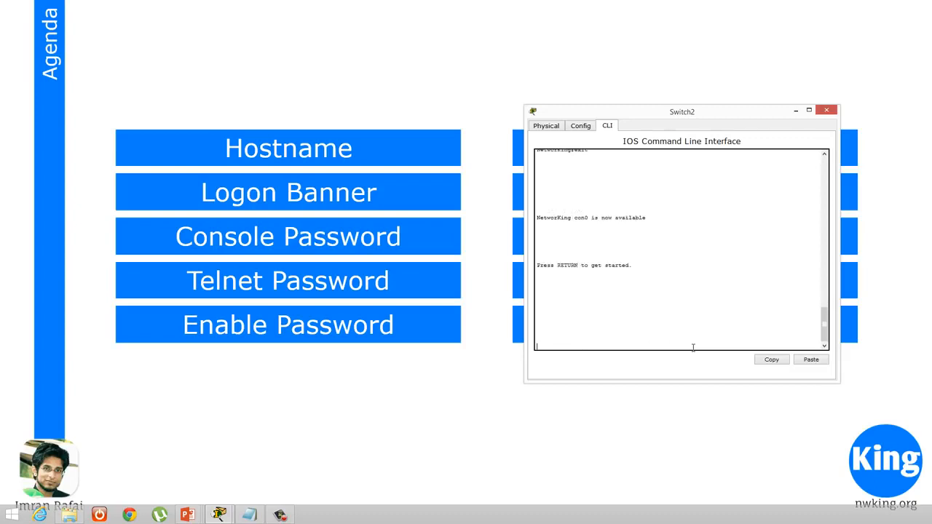
key("Return")
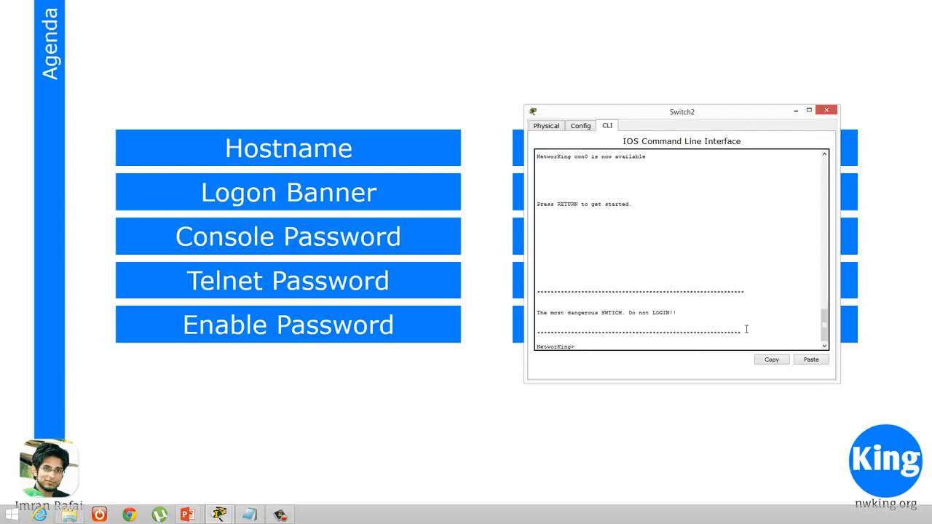
left_click_drag(746, 329, 549, 306)
left_click_drag(753, 333, 538, 286)
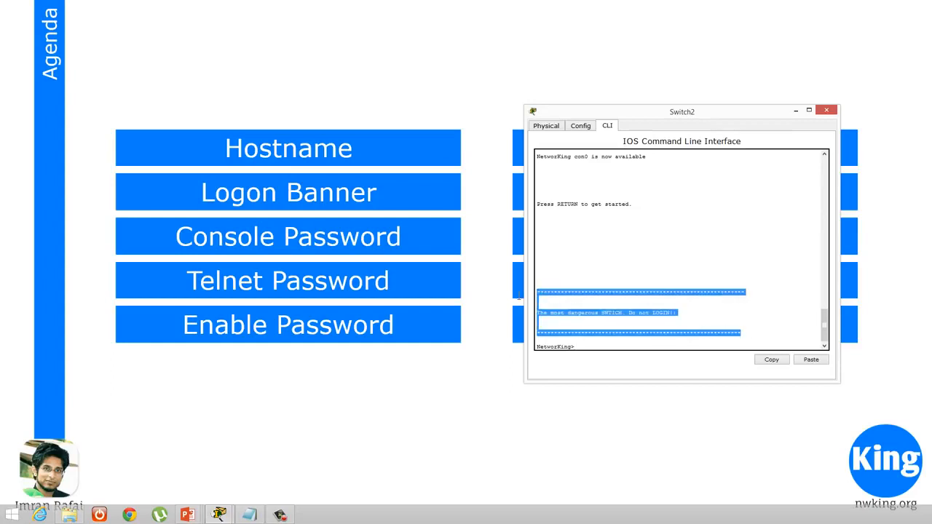
left_click(748, 316)
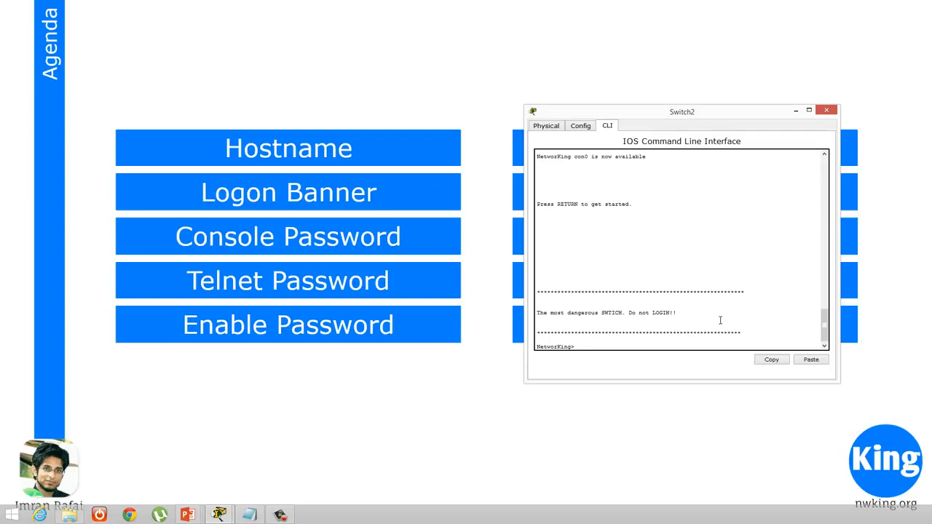
Enter privileged EXEC mode and open global configuration mode from the terminal
key("Return")
key("Return")
key("Return")
key("Return")
type("en")
key("Return")
key("Return")
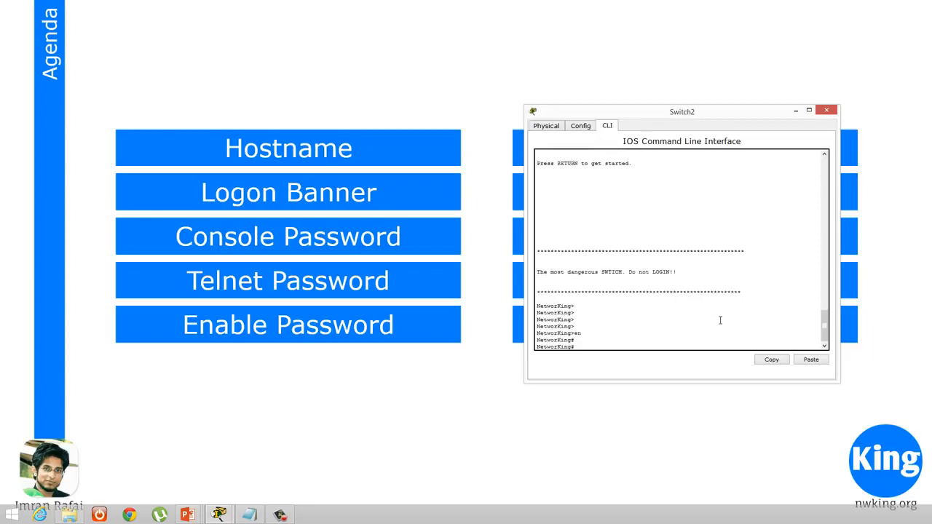
type("conf t")
key("Return")
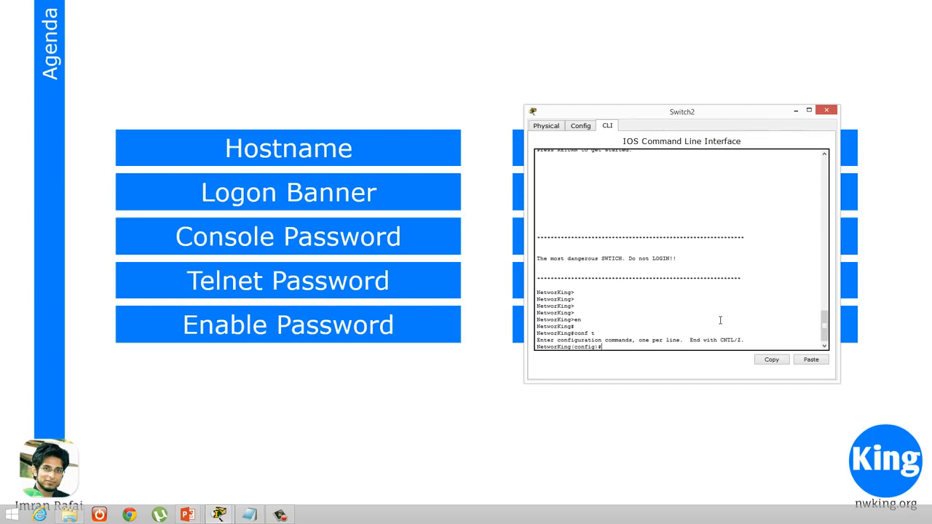
Show the running configuration from configuration mode with do sh run and examine its line con 0 section
type("do sh run")
key("Return")
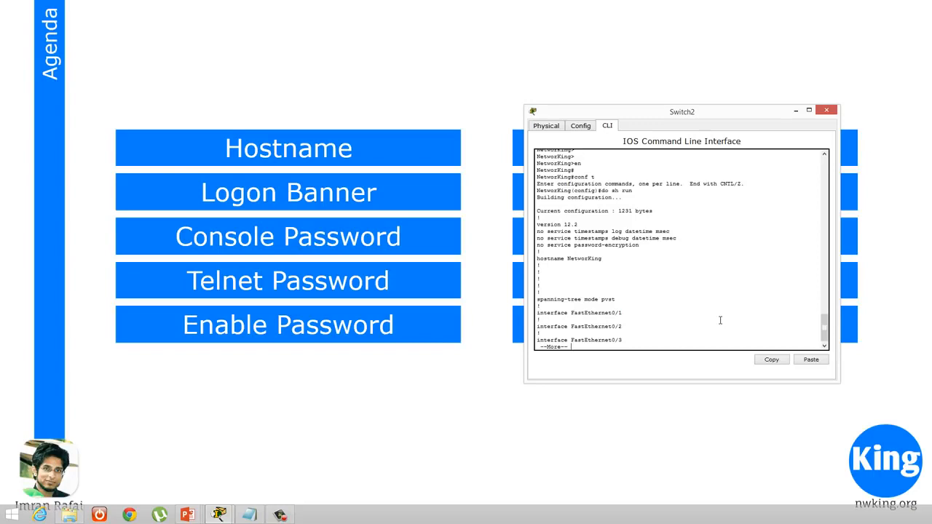
key("space")
key("space")
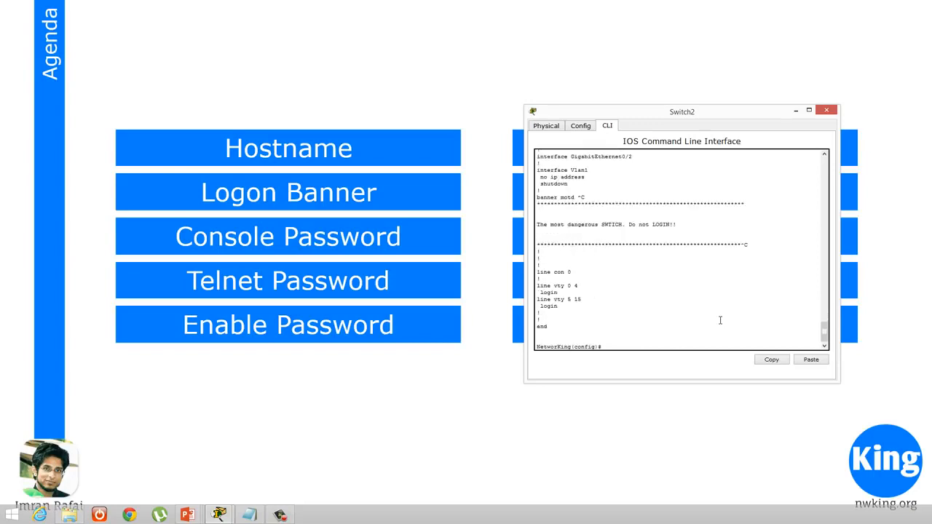
left_click_drag(572, 272, 530, 275)
End configuration mode, then exit and reopen the console session to inspect the banner and the user prompt
left_click(637, 346)
type("end")
key("Return")
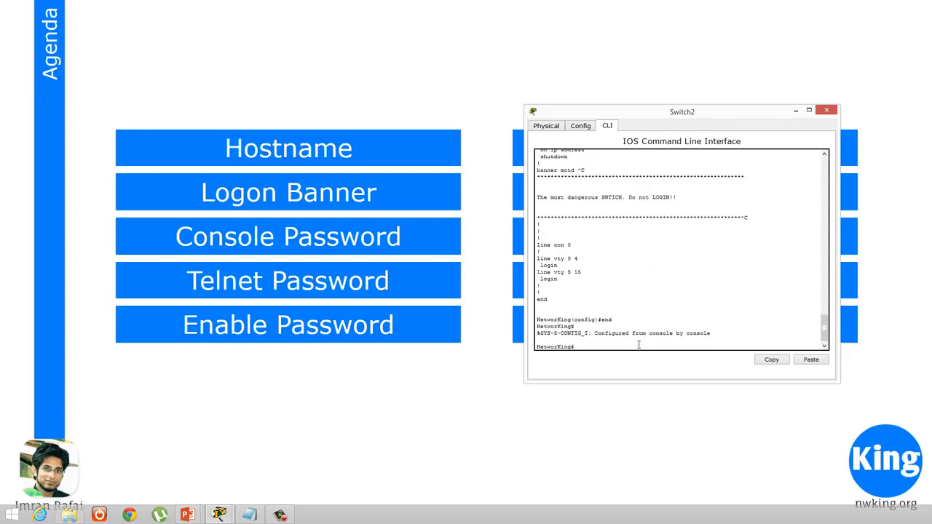
type("exi")
key("Return")
key("Return")
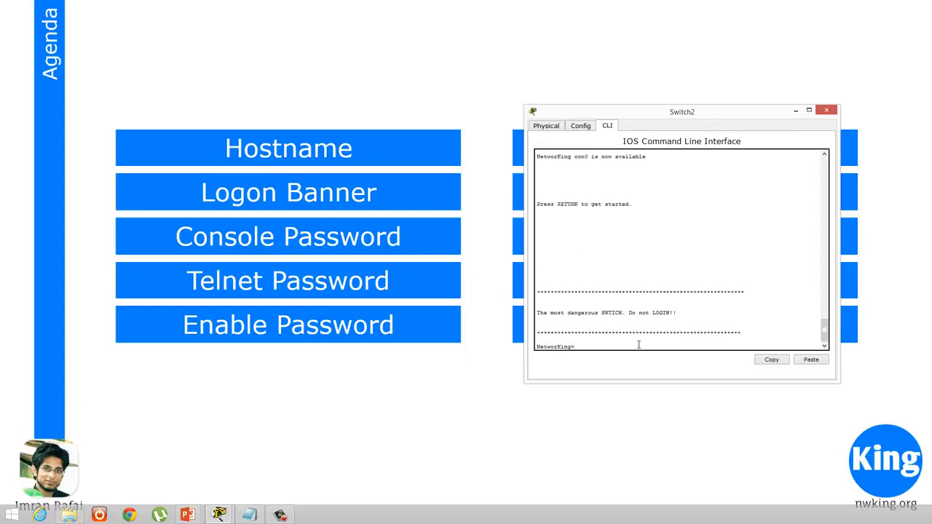
left_click_drag(638, 344, 525, 346)
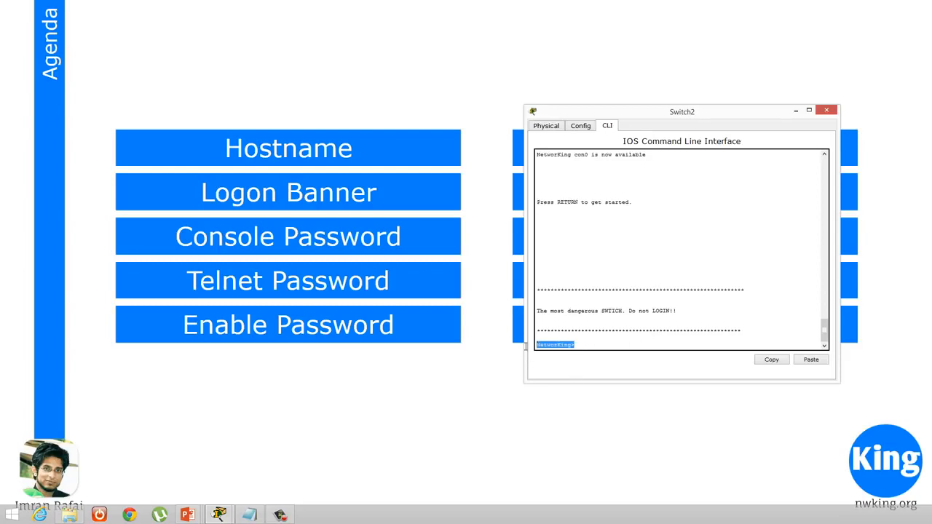
left_click(634, 348)
left_click_drag(545, 267, 524, 231)
left_click(612, 315)
left_click_drag(611, 319, 535, 291)
Enter privileged and global configuration mode, and open line configuration for console line 0
left_click(599, 345)
type("en")
key("Return")
type("conf t")
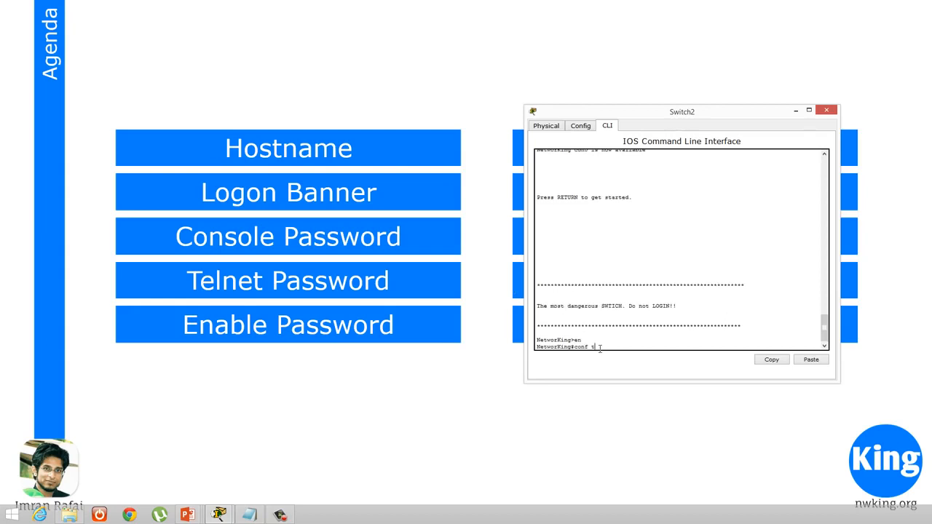
key("Return")
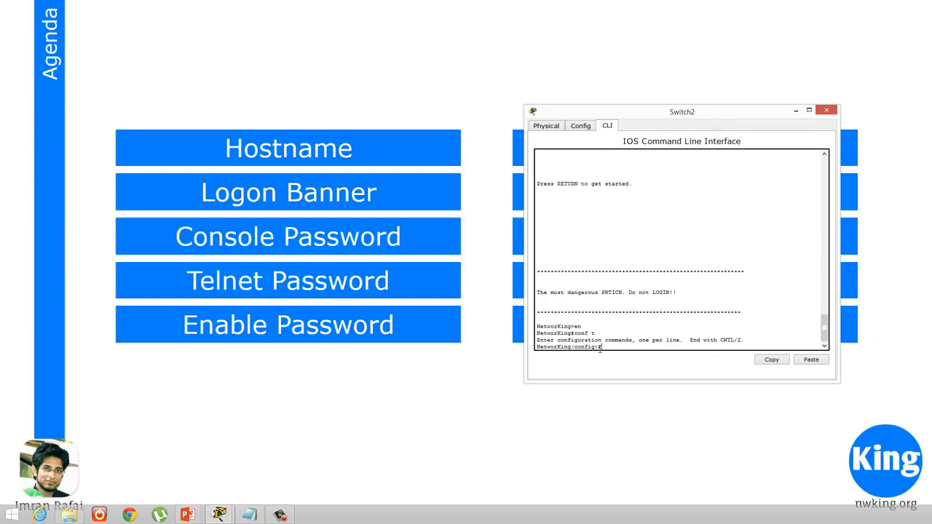
type("line con 0")
key("Return")
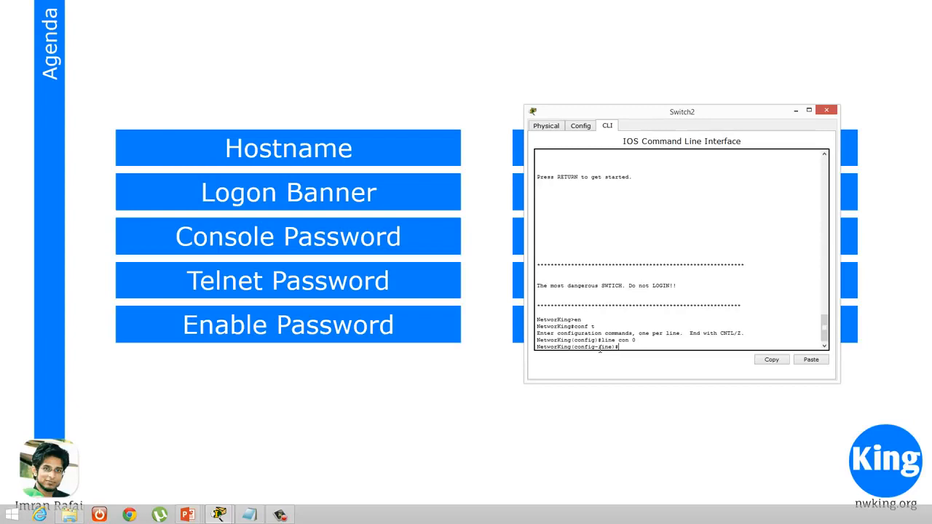
Set the access password for console line 0, completing the password command and entering the console password
type("ass")
key("Tab")
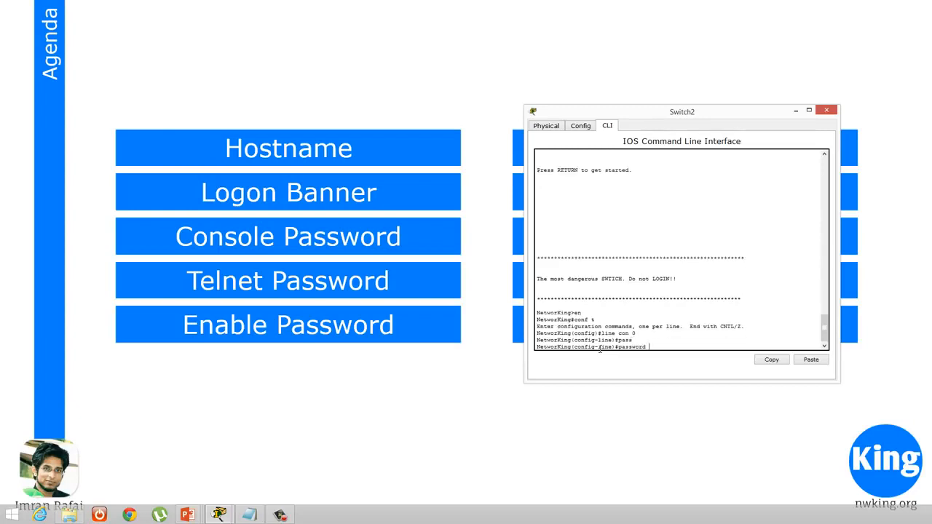
type("cisco")
key("Return")
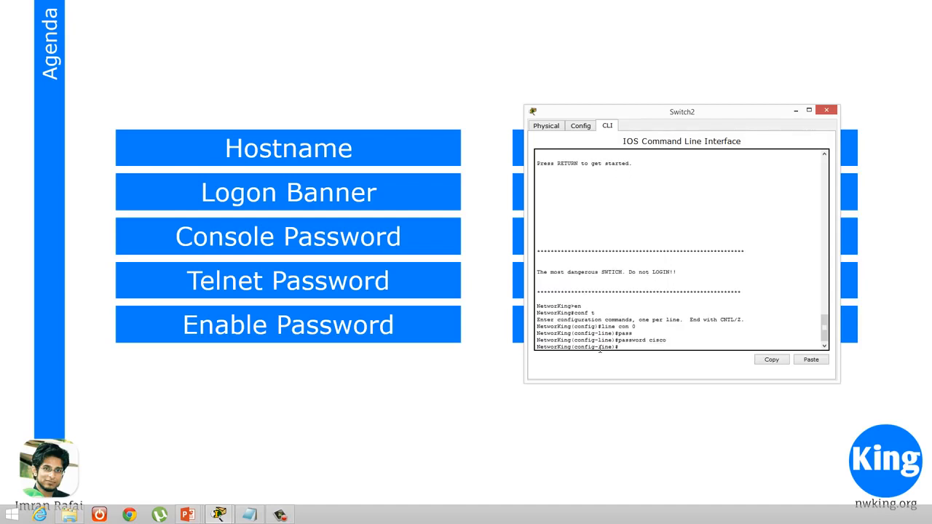
End configuration mode, then exit and reopen the console session to test whether the console password is requested
key("ctrl+z")
key("Return")
key("Return")
key("Return")
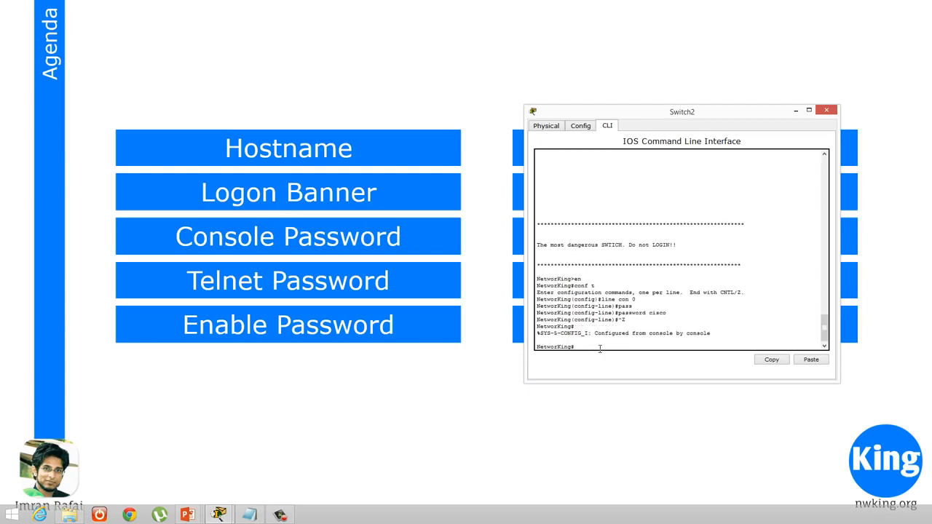
type("exit")
key("Return")
key("Return")
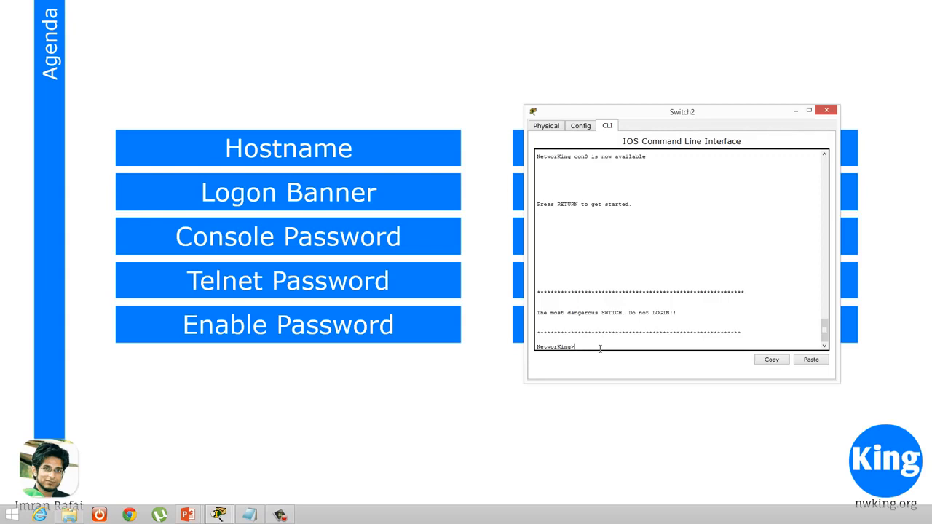
Return to console line 0 configuration and enable password checking with the login command
type("en")
key("Return")
key("Return")
key("Return")
type("conf t")
key("Return")
type("line con 0")
key("Return")
type("login")
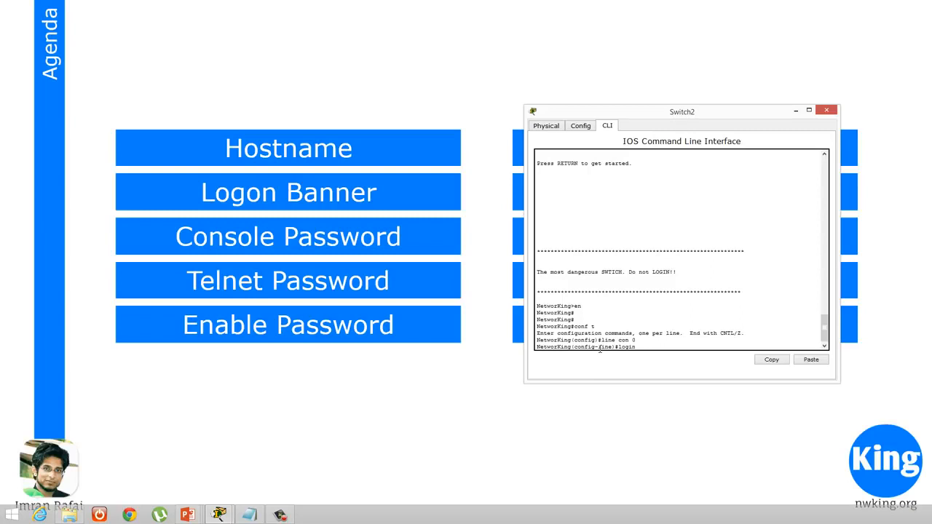
key("Return")
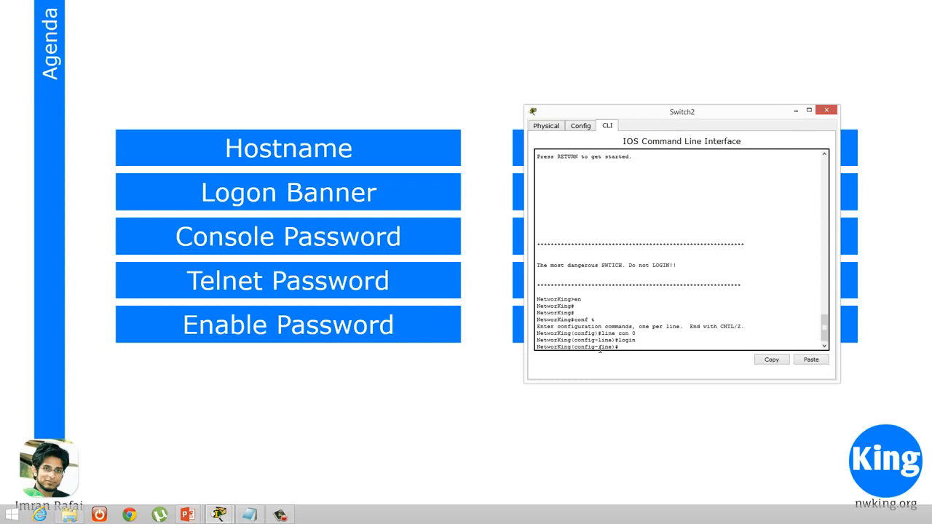
Exit and reopen the console session, examine the User Access Verification prompt, and log in with the console password
key("ctrl+z")
key("Return")
key("Return")
type("ex")
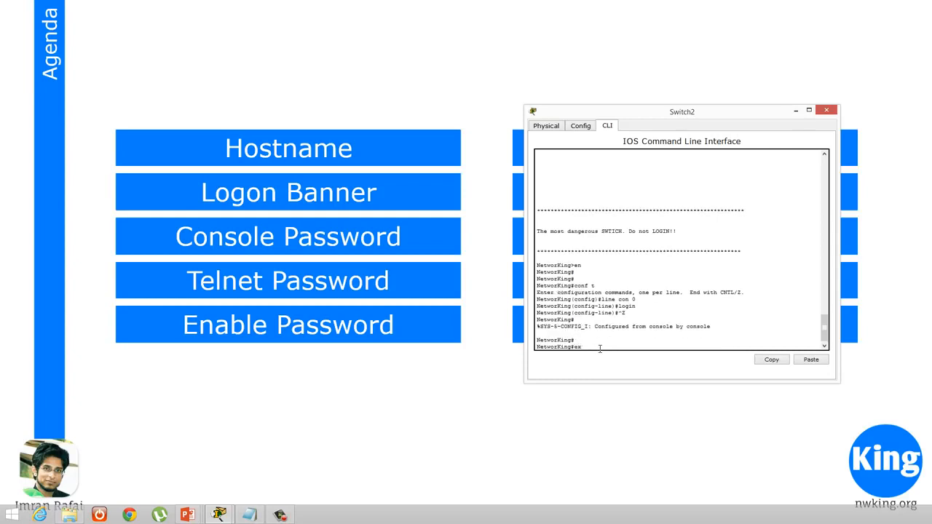
type("it")
key("Return")
key("Return")
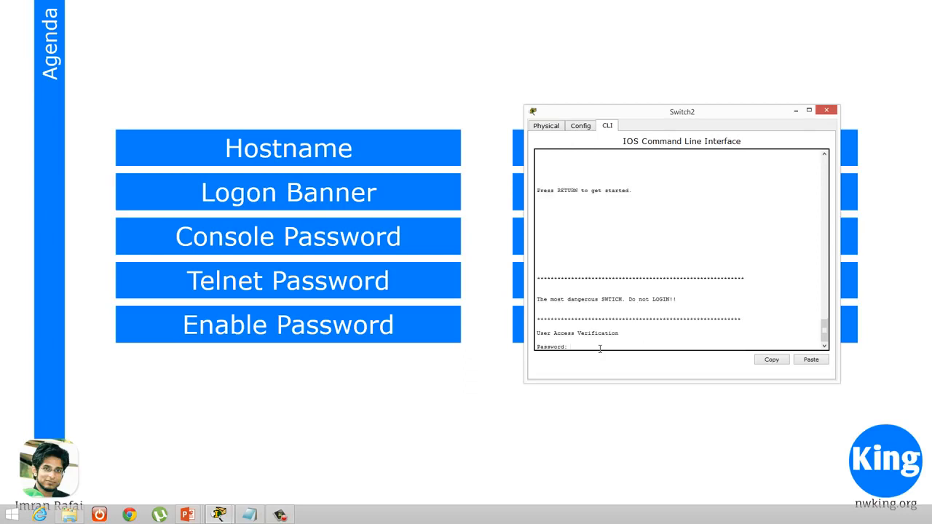
left_click_drag(769, 309, 553, 282)
left_click(553, 281)
left_click_drag(570, 347, 535, 332)
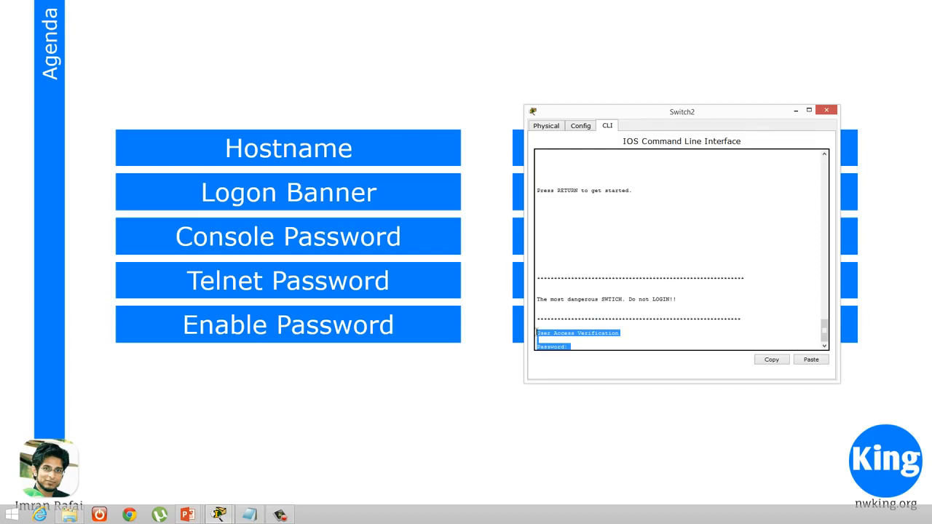
left_click(590, 344)
left_click(587, 348)
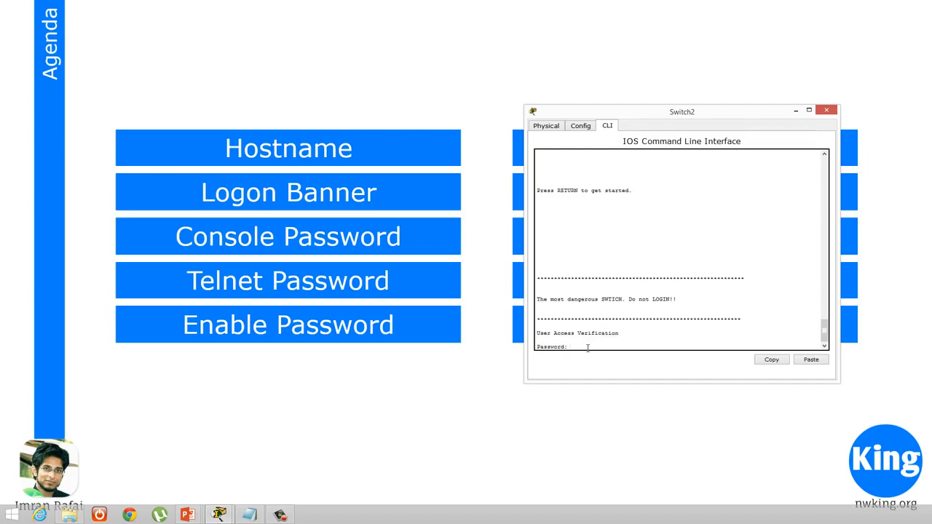
key("Return")
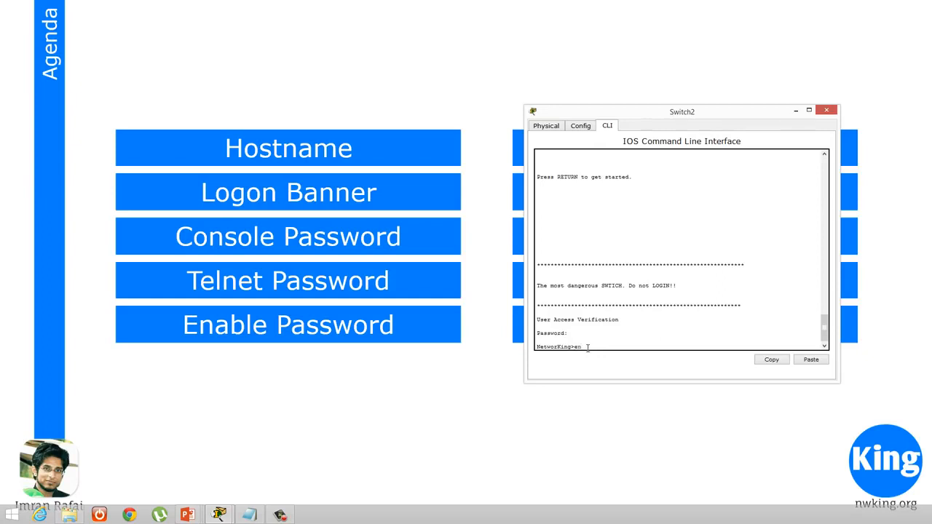
Try the command end at the user prompt and abort its domain name lookup
type("d")
key("Return")
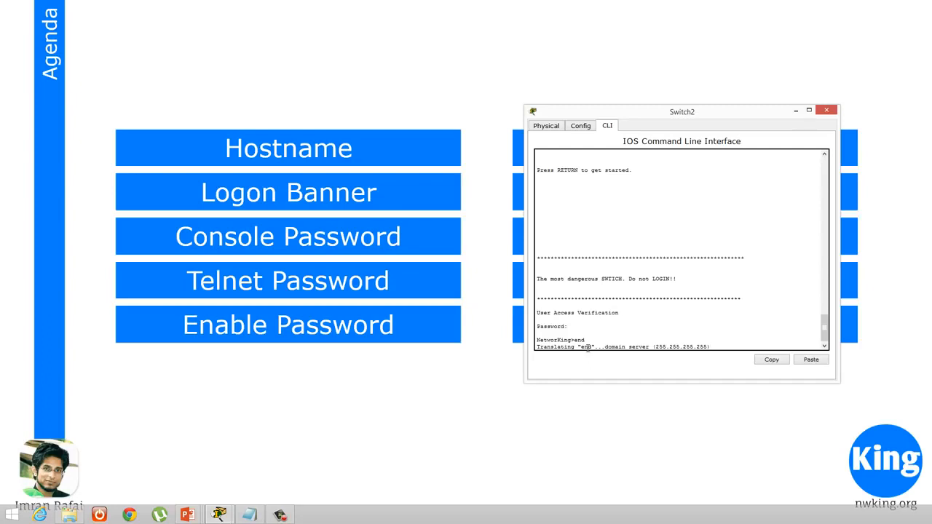
key("ctrl+shift+6")
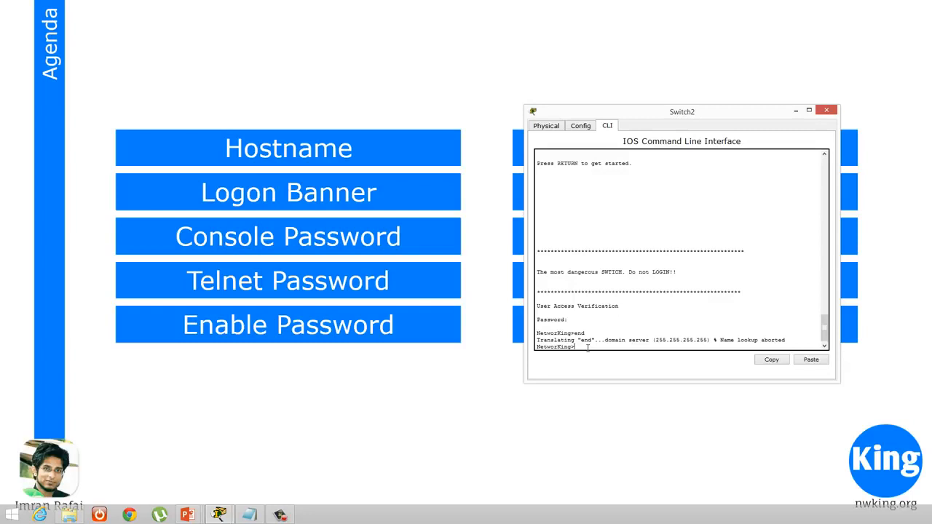
Return to global configuration mode and disable domain name resolution with no ip domain-lookup
type("en")
key("Return")
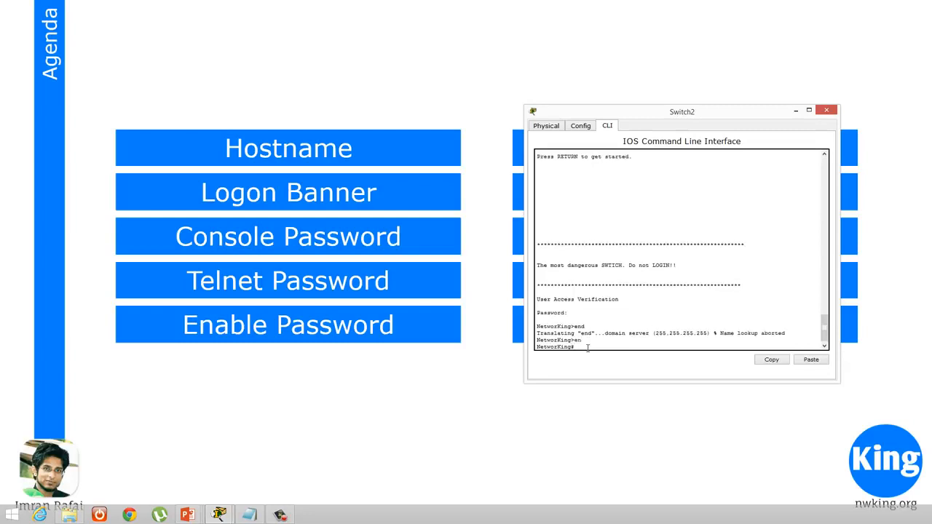
type("conf t")
key("Return")
type("no ip dom")
key("Tab")
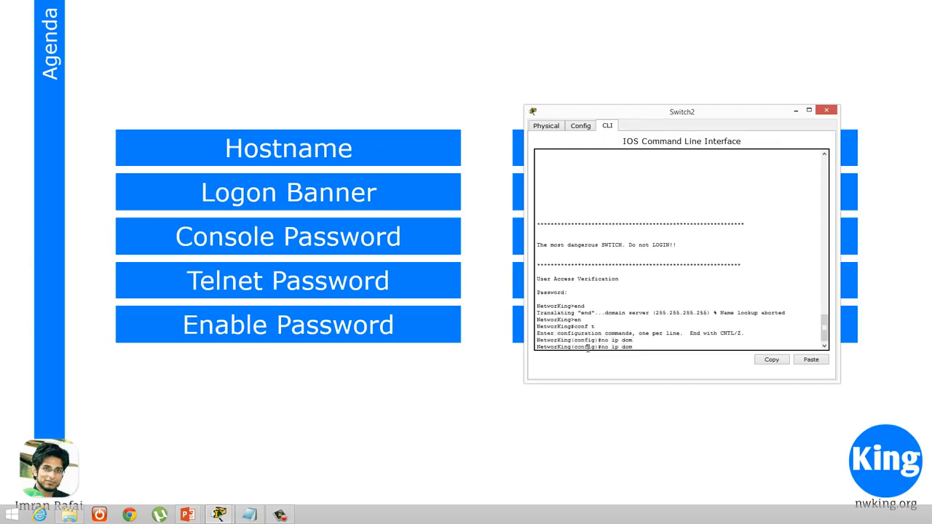
type("ain-l")
key("Tab")
key("Return")
key("Return")
key("Return")
key("Return")
key("Return")
key("Return")
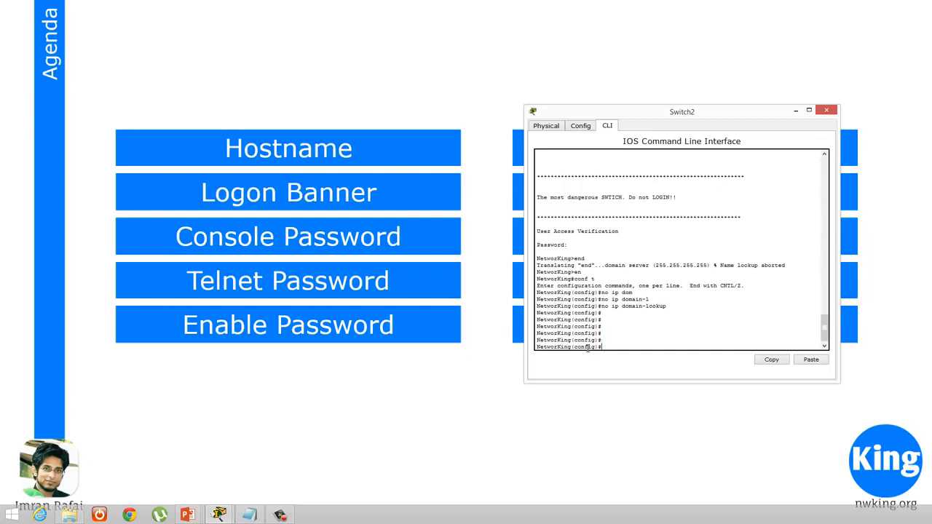
Exit the session, log back in with the console password, and run end at the user prompt to test the disabled domain lookup
key("ctrl+z")
key("Return")
key("Return")
key("Return")
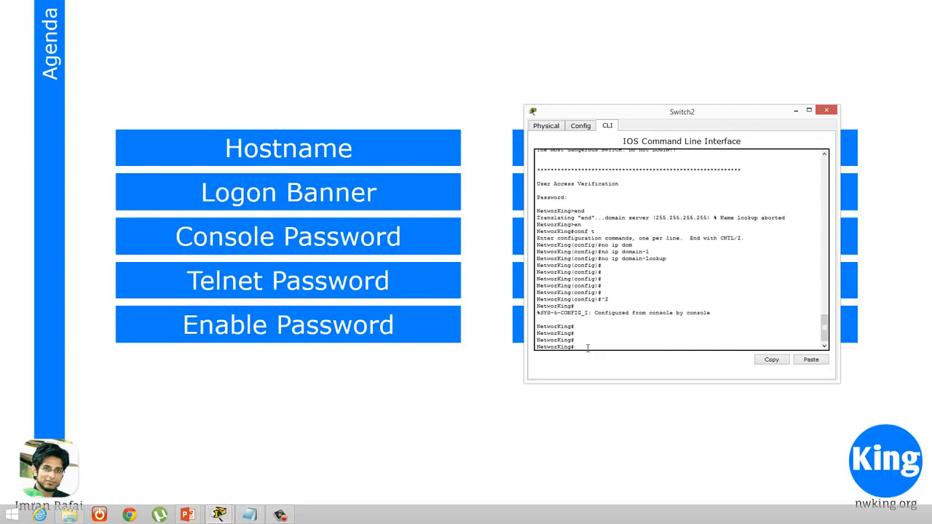
type("exit")
key("Return")
key("Return")
key("Return")
key("Return")
type("end")
key("Return")
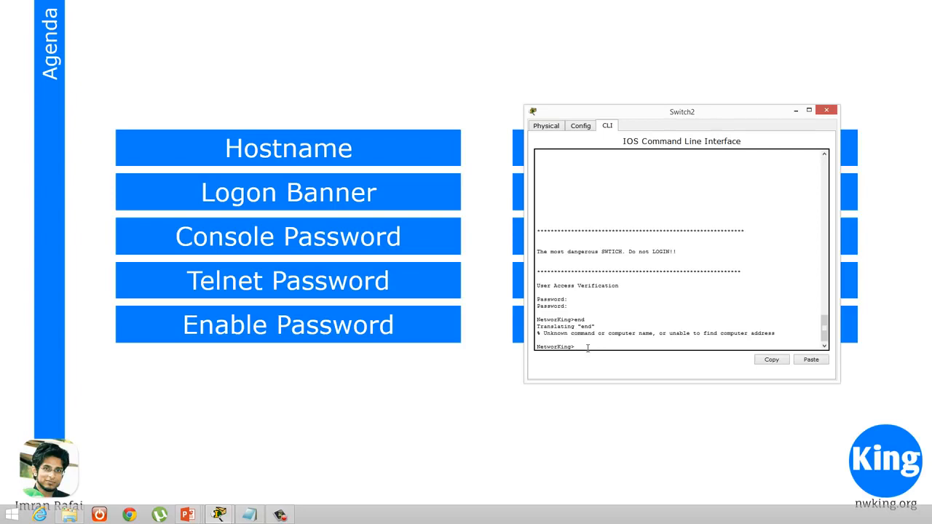
Run end at the user prompt again to check how an unknown command is handled with domain lookup disabled
key("Return")
key("Return")
key("Return")
type("end")
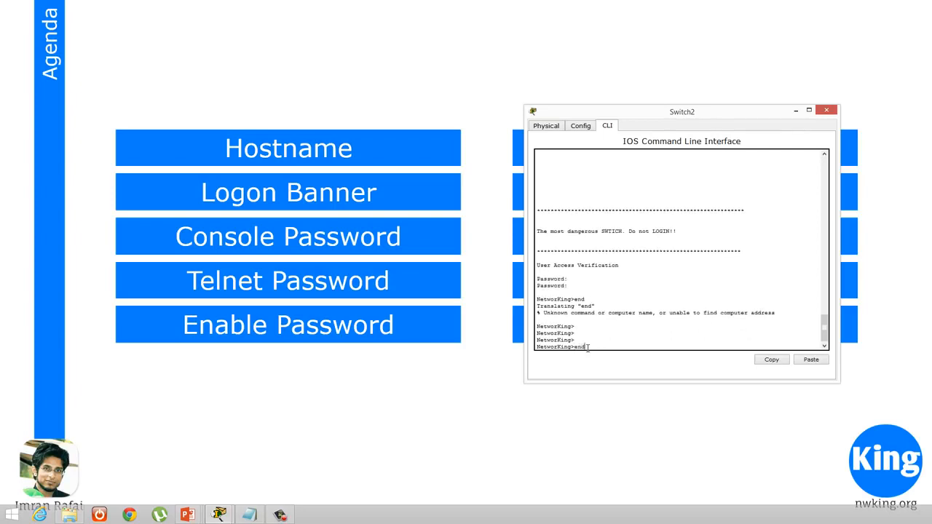
key("Return")
key("Return")
key("Return")
key("Return")
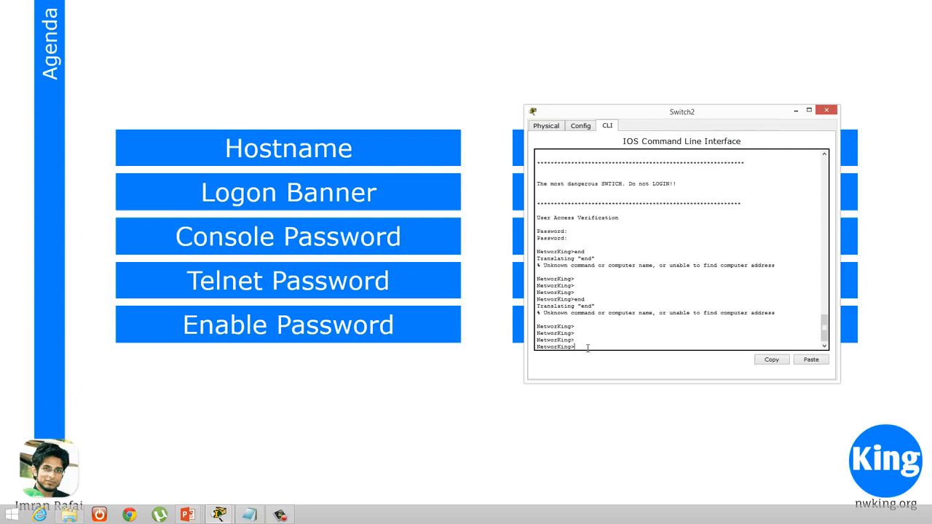
Enter global configuration mode, check the available vty line numbers with the command help, and open line vty 0 15
type("en")
key("Return")
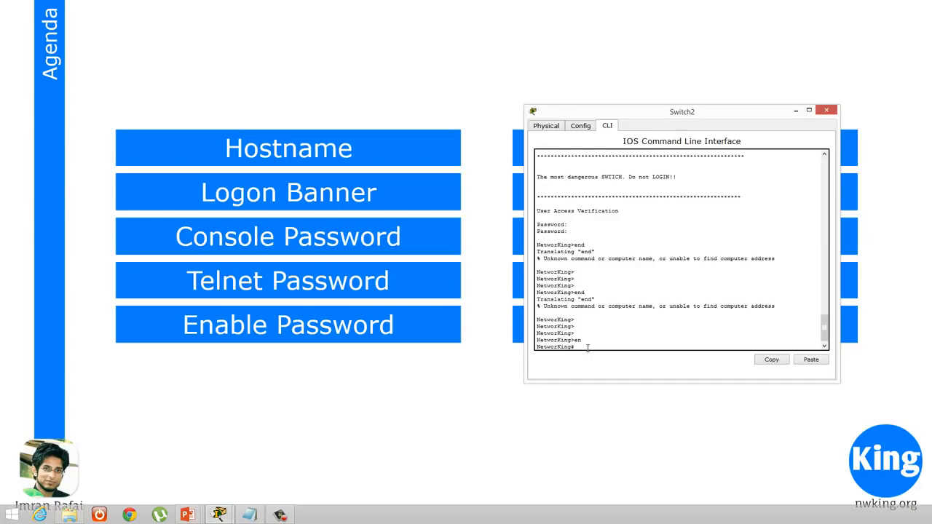
type("conf t")
key("Return")
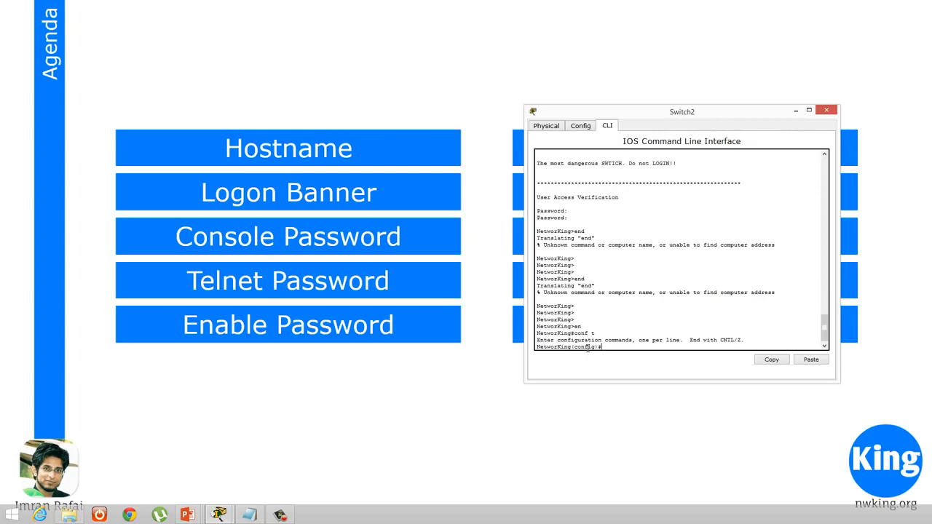
type("line vty")
type("?")
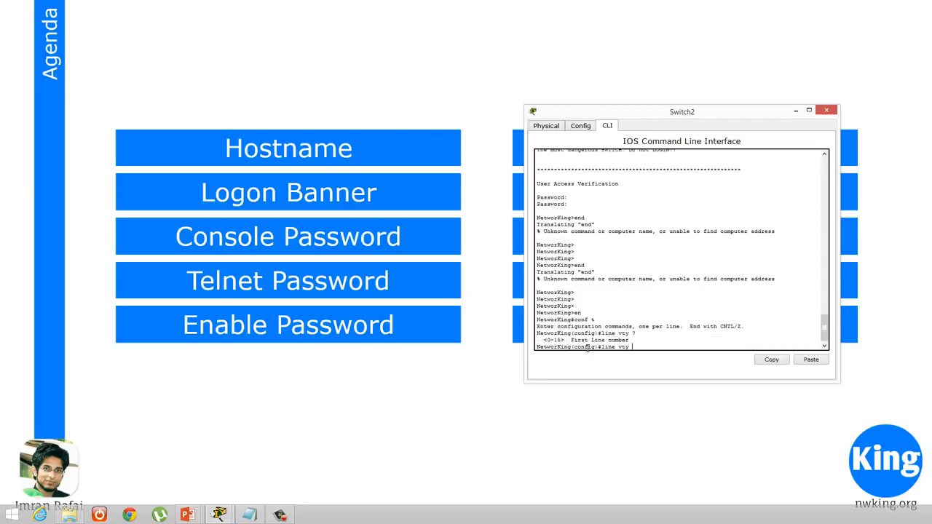
type("0 ?")
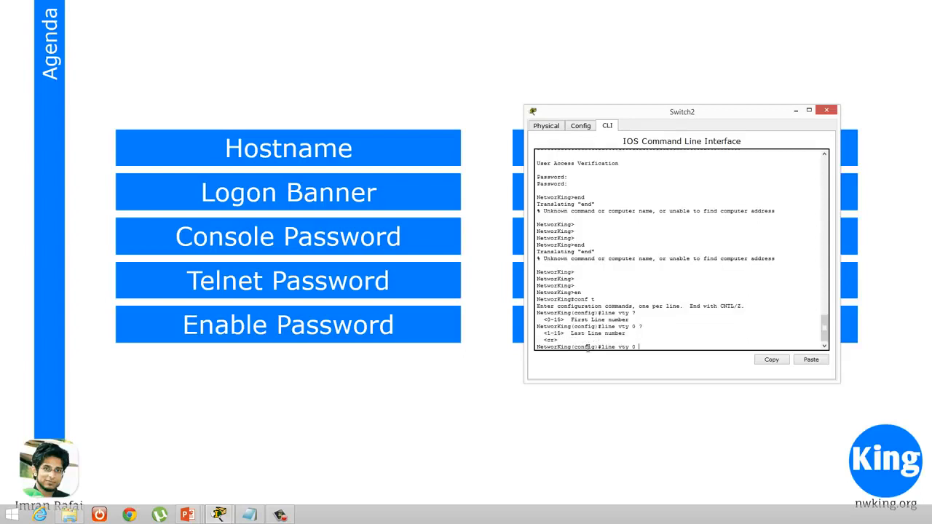
key("BackSpace")
key("Return")
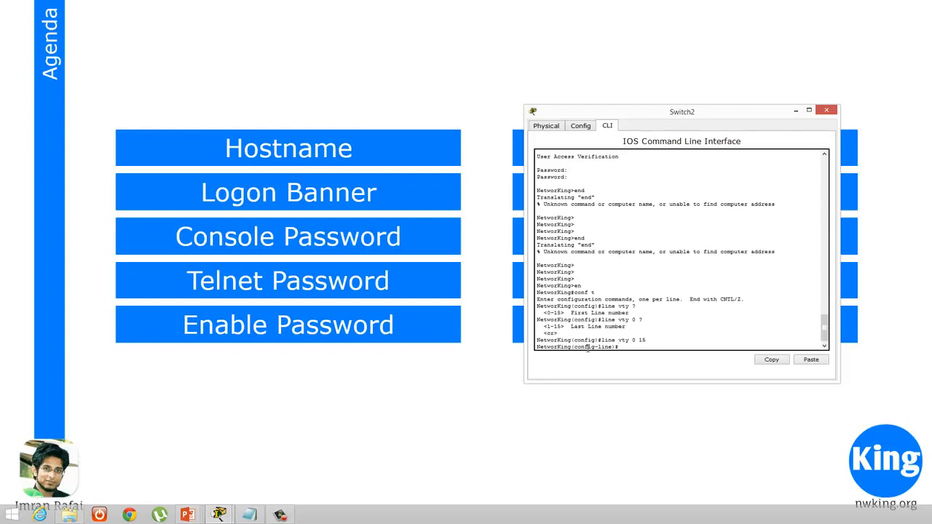
Set the Telnet password on the vty lines and require it at logon with the login command
type("pass")
key("Tab")
key("Return")
key("Up")
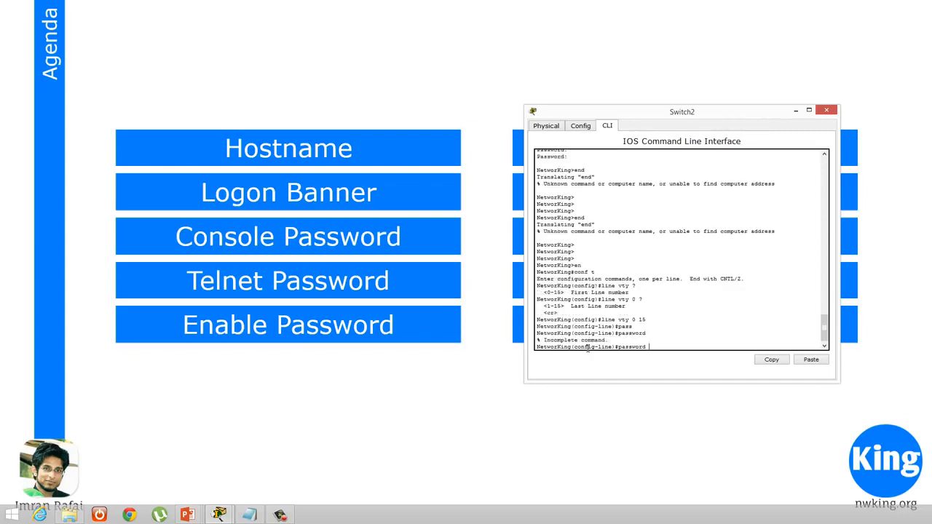
type("cisco")
key("BackSpace")
key("BackSpace")
key("BackSpace")
key("BackSpace")
key("BackSpace")
key("BackSpace")
type("telnet")
key("Return")
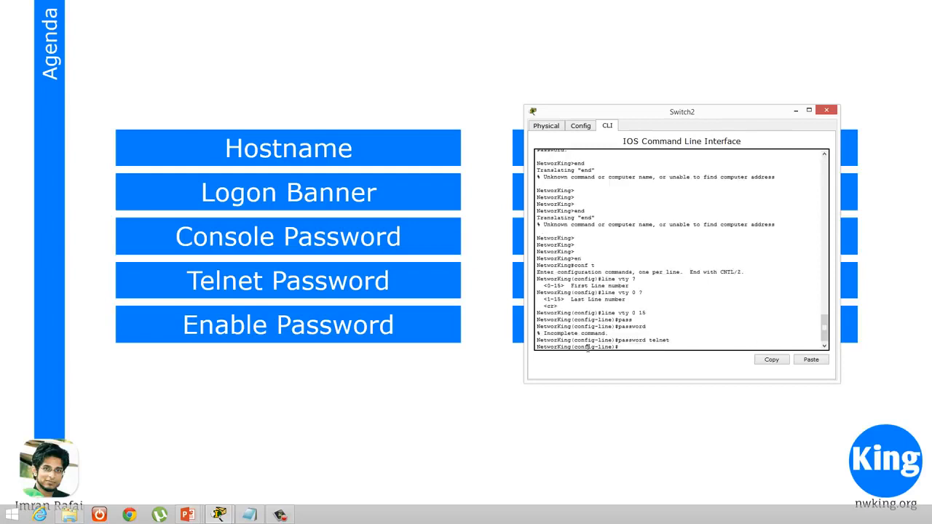
type("login")
key("Return")
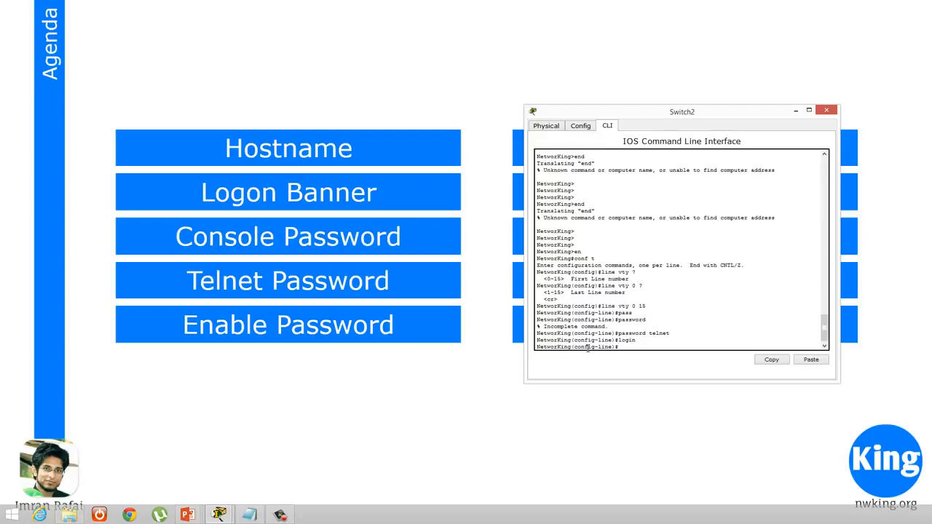
Move the Switch2 window off the second agenda column so its topics are uncovered
mouse_move(612, 115)
left_mouse_down()
mouse_move(931, 115)
mouse_move(601, 104)
left_mouse_up()
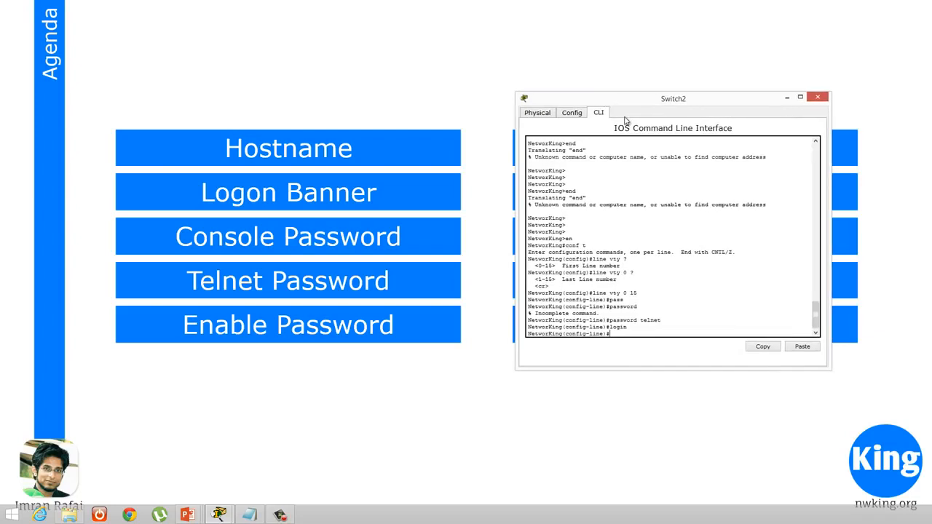
left_click_drag(635, 100, 316, 90)
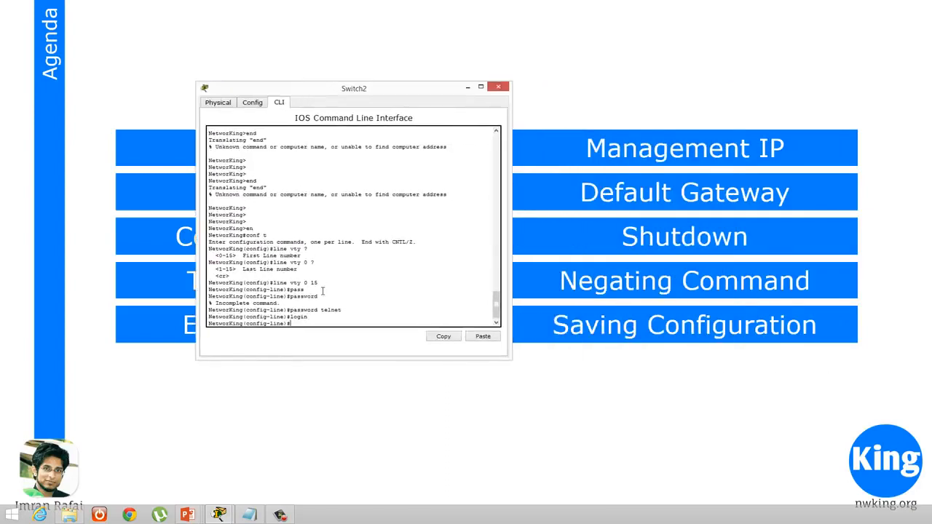
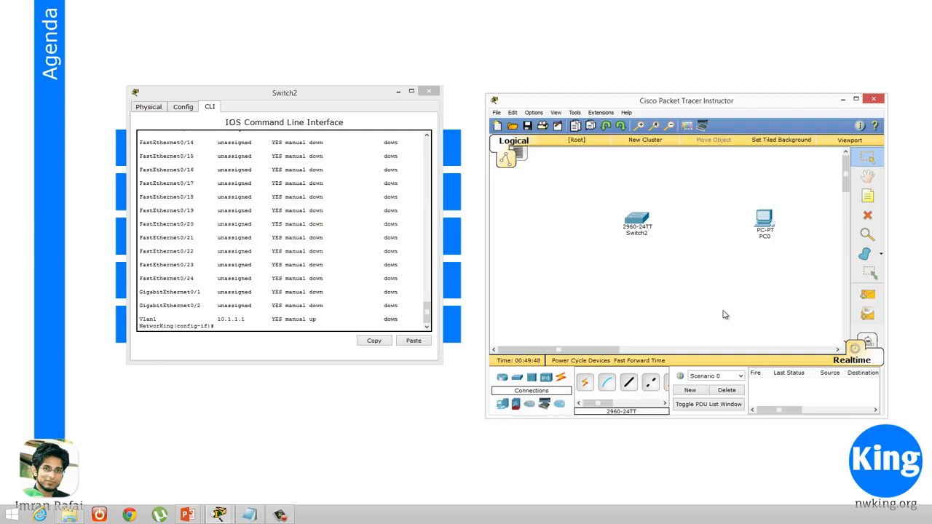
Move PC0 slightly toward the switch and cable it to Switch2 with the automatically chosen connection type
mouse_move(766, 220)
left_mouse_down()
mouse_move(741, 230)
mouse_move(754, 221)
left_mouse_up()
left_click(584, 382)
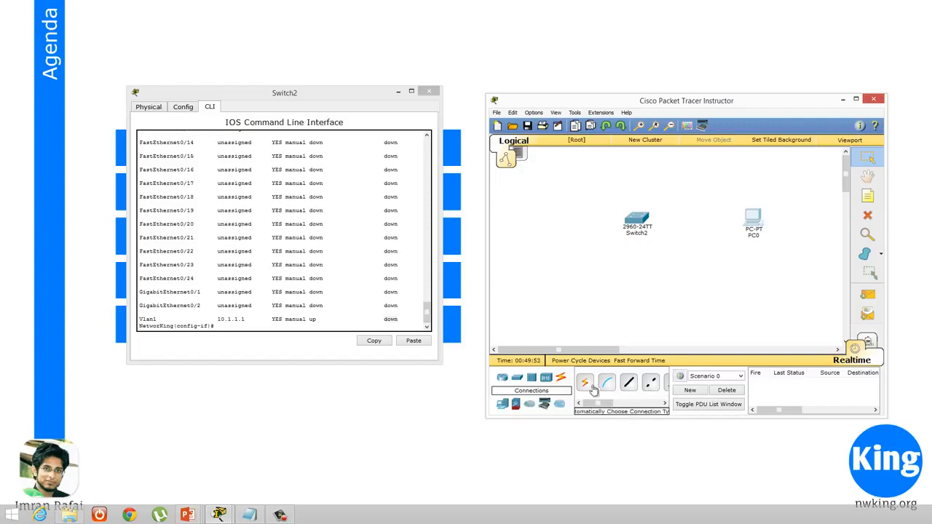
left_click(752, 220)
left_click(636, 220)
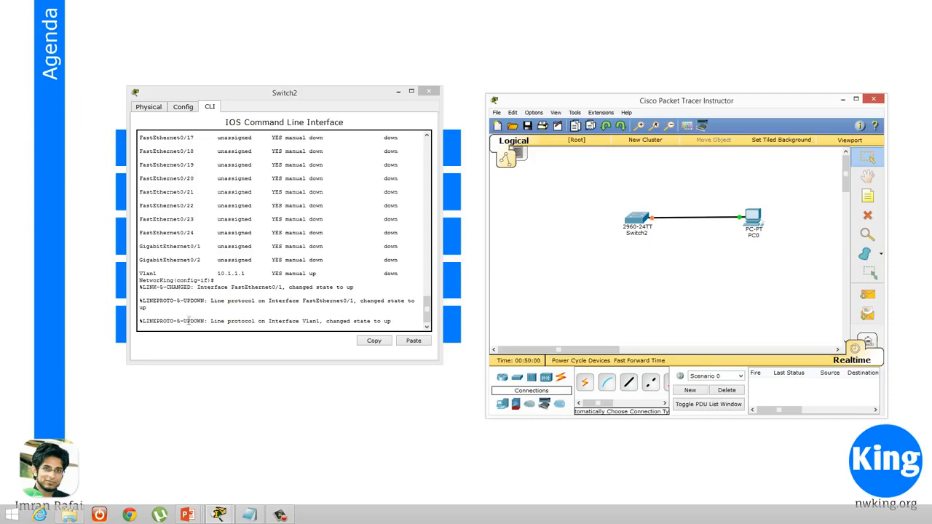
Examine the line protocol message for interface Vlan1 in the switch console
left_click_drag(267, 321, 344, 322)
left_click_drag(427, 319, 428, 322)
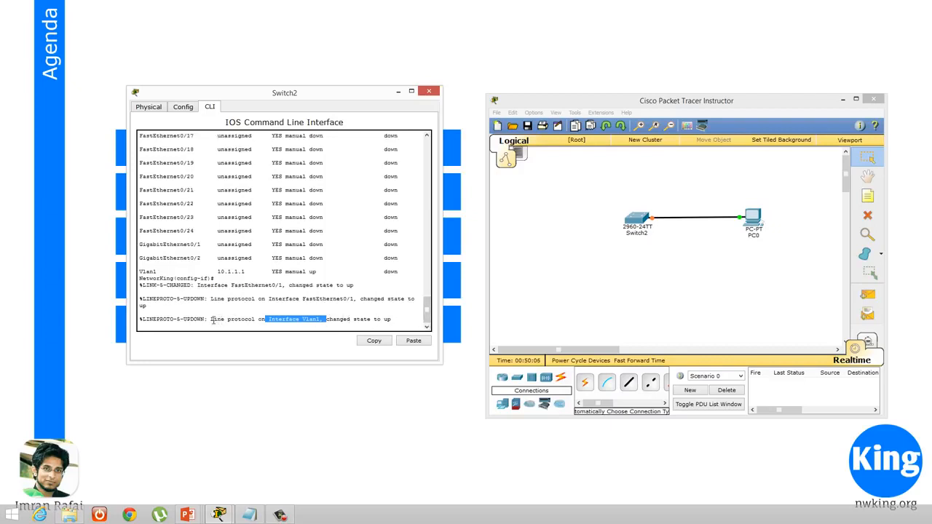
left_click_drag(210, 319, 395, 320)
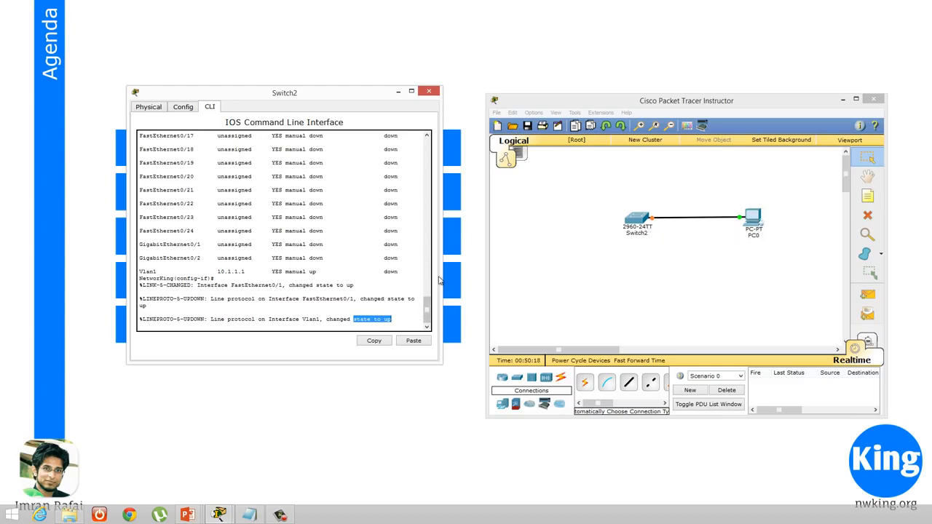
Return to a clean interface configuration prompt and list the interface status with do sh ip int br
left_click(402, 321)
key("Return")
key("Return")
key("Return")
key("Return")
type("do s")
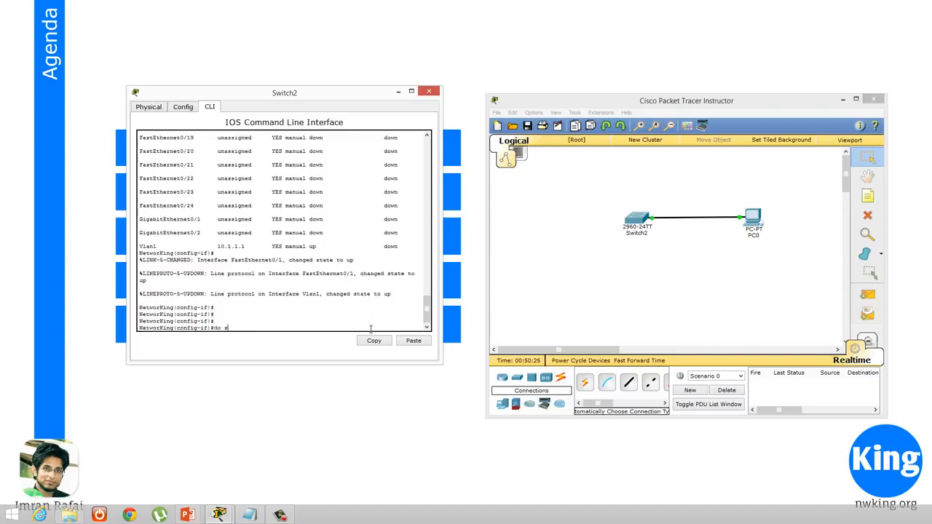
type("h ip int br")
key("Return")
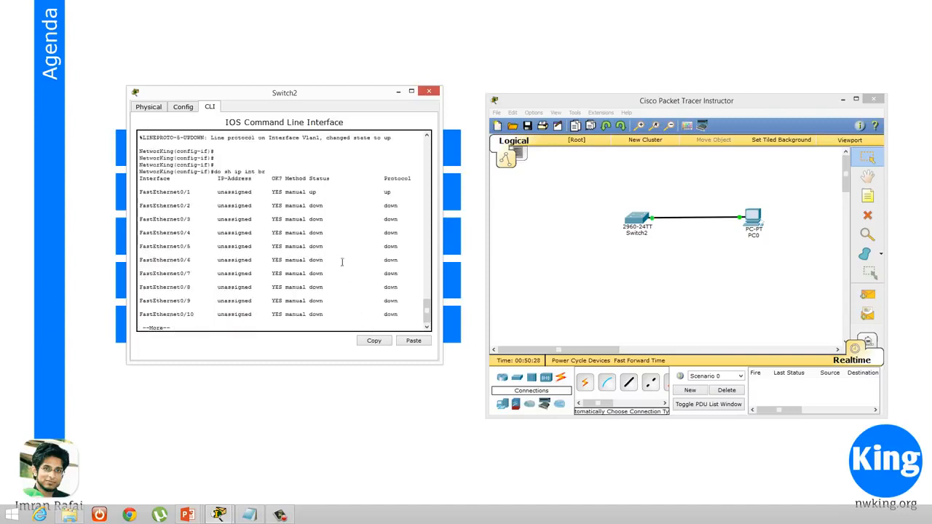
Compare the FastEthernet0/1 status and protocol in the new interface listing with those in the earlier listing
left_click_drag(187, 192, 400, 190)
left_click(388, 191)
left_click_drag(191, 193, 181, 193)
left_click_drag(427, 311, 427, 245)
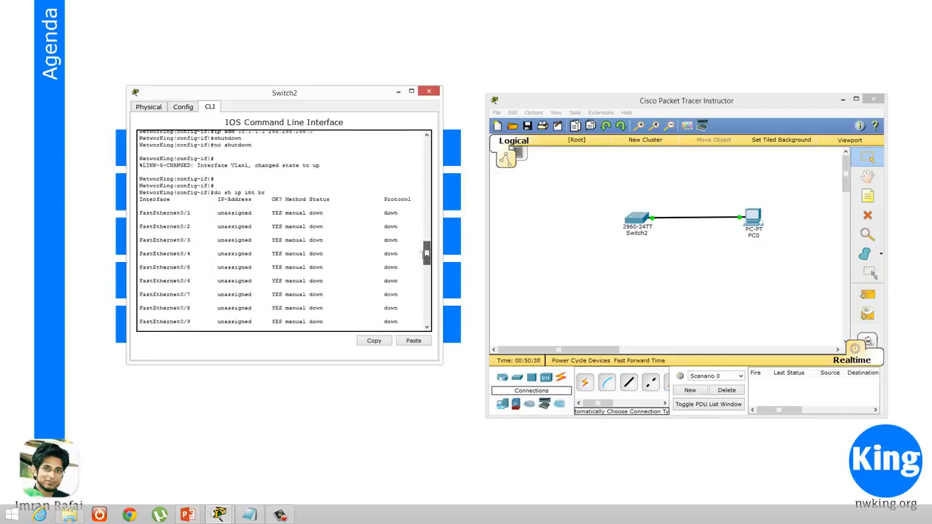
left_click_drag(177, 213, 361, 218)
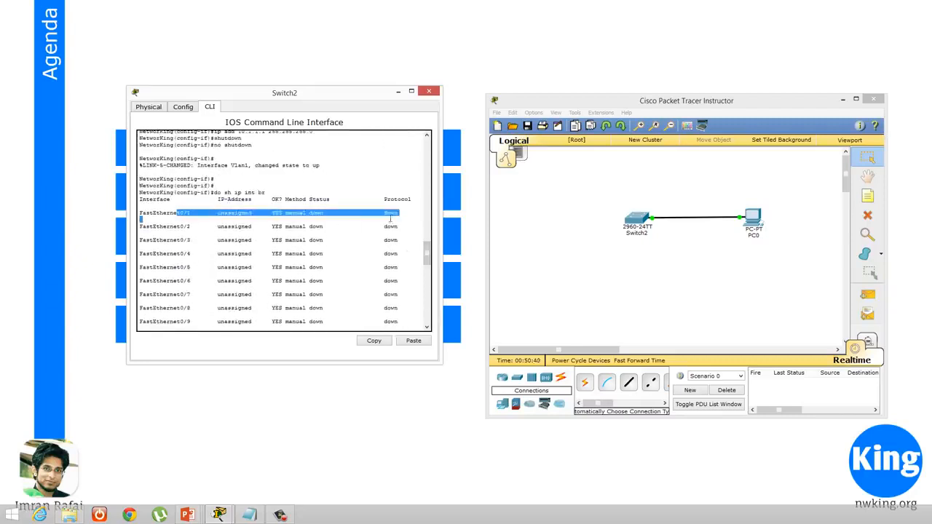
left_click(391, 219)
left_click_drag(428, 253, 434, 315)
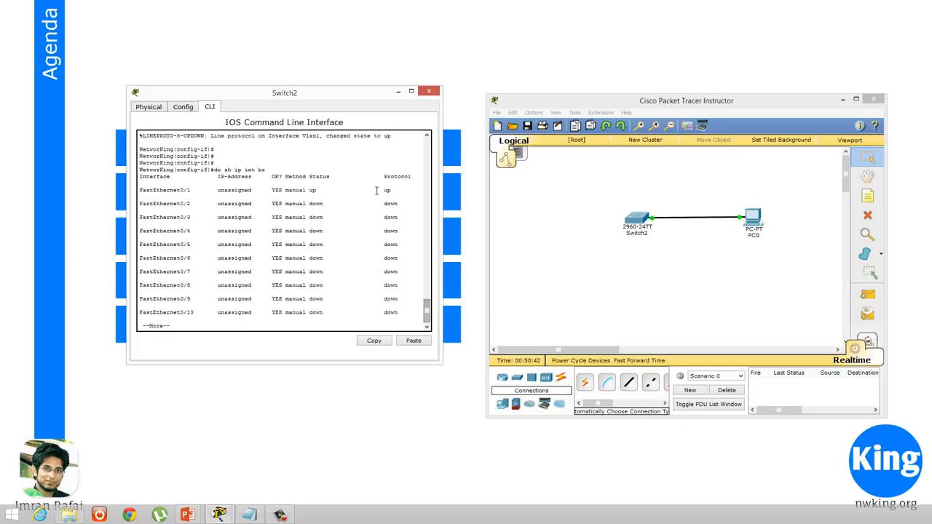
left_click_drag(377, 191, 391, 190)
Page through the rest of the interface listing and check the status and protocol of Vlan1
key("space")
key("space")
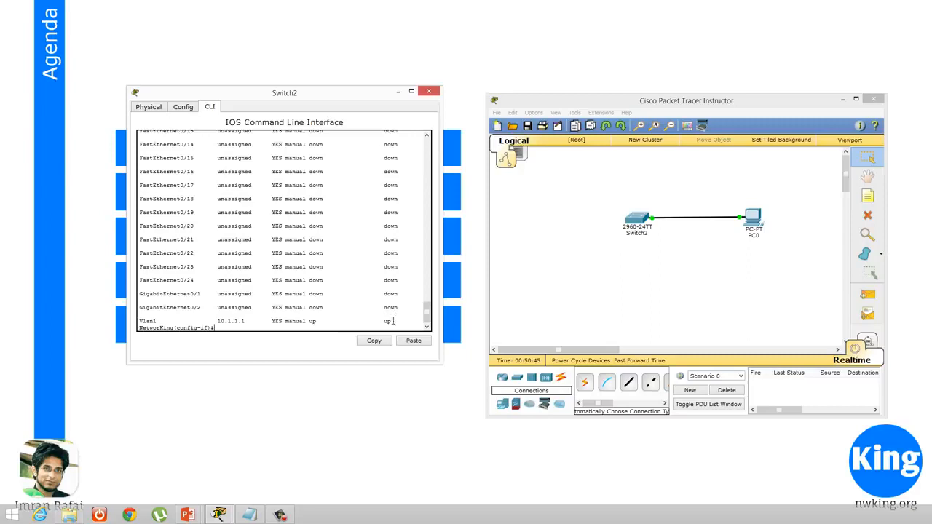
left_click_drag(393, 321, 202, 314)
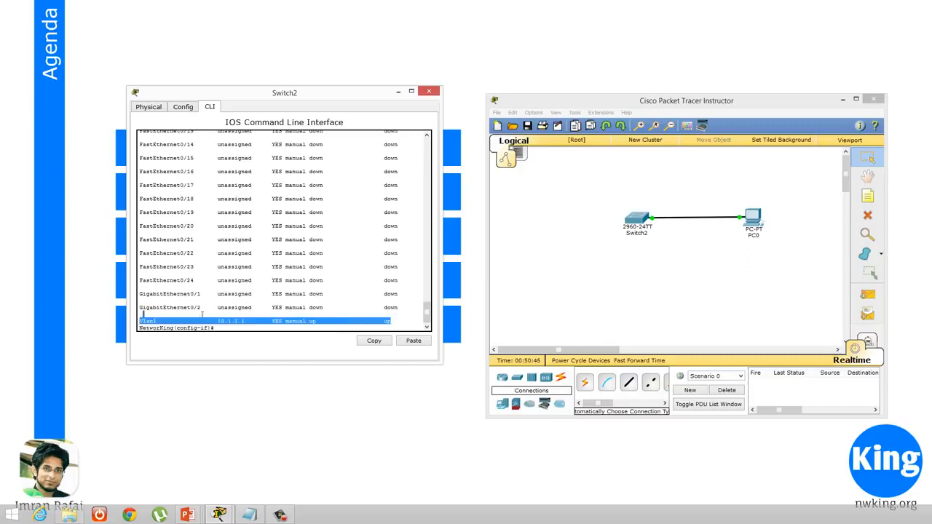
left_click(276, 328)
Open PC0's desktop applications and place its window clear of the Switch2 console
left_click(775, 255)
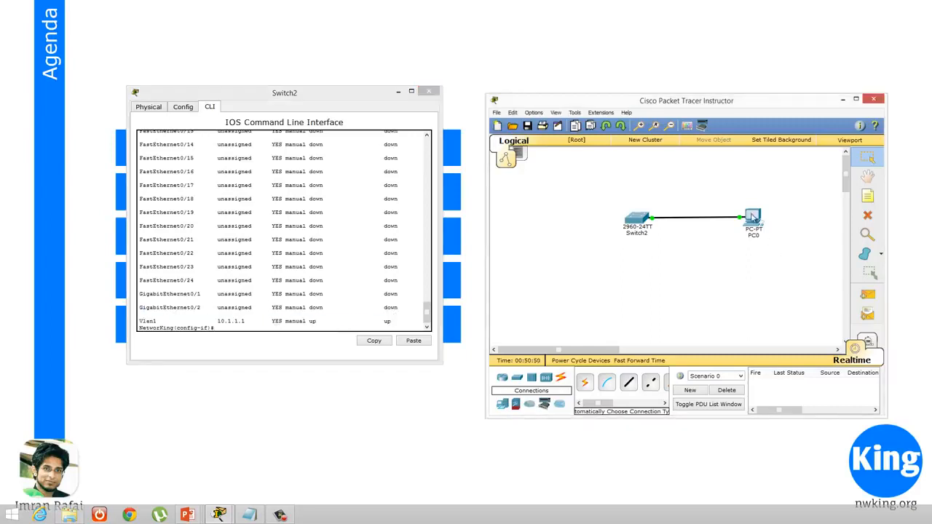
left_click(753, 217)
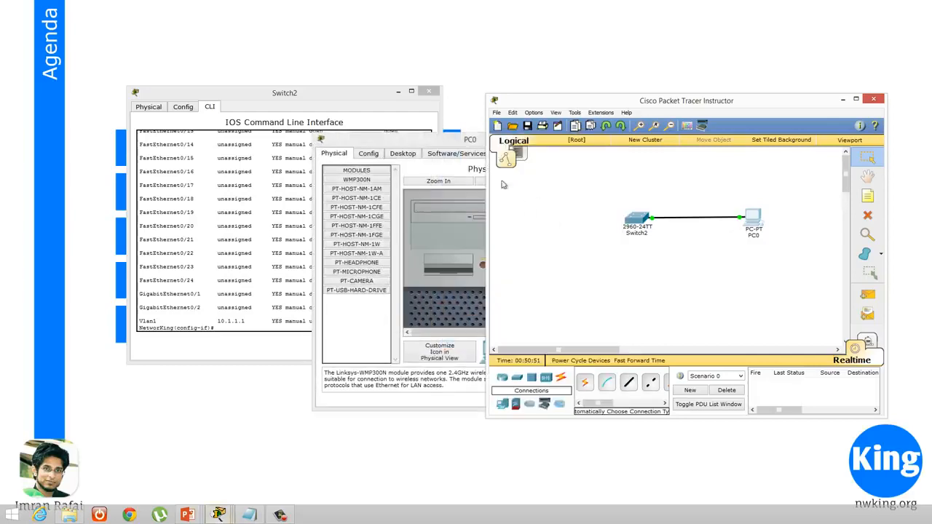
left_click(450, 140)
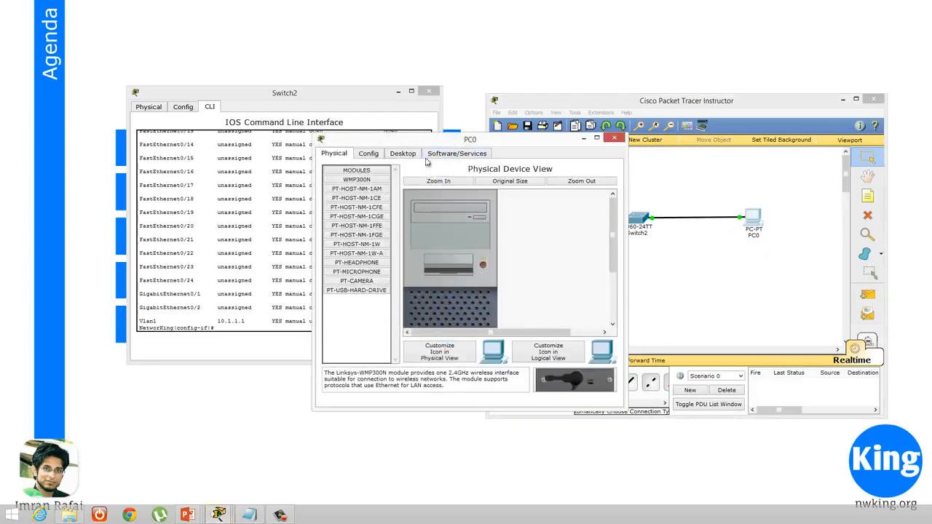
left_click(403, 154)
left_click_drag(513, 143, 741, 130)
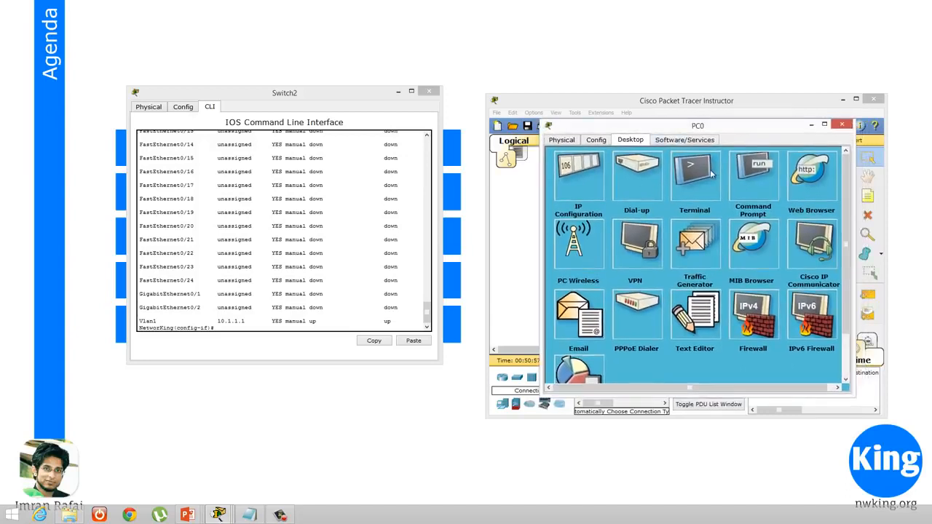
Assign PC0 the static IP address 10.1.1.2 with subnet mask 255.255.255.0 and close its IP configuration
left_click(562, 179)
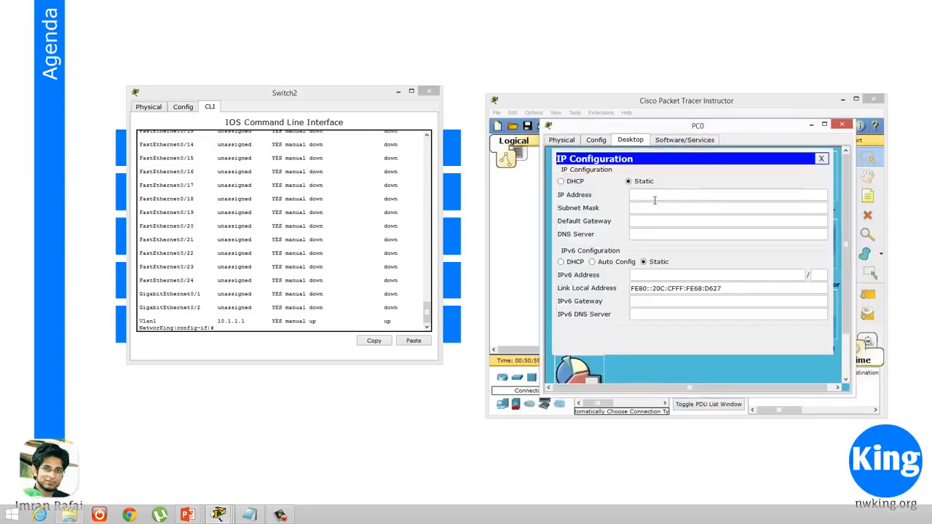
type("10.1.1.2")
key("Tab")
type("255")
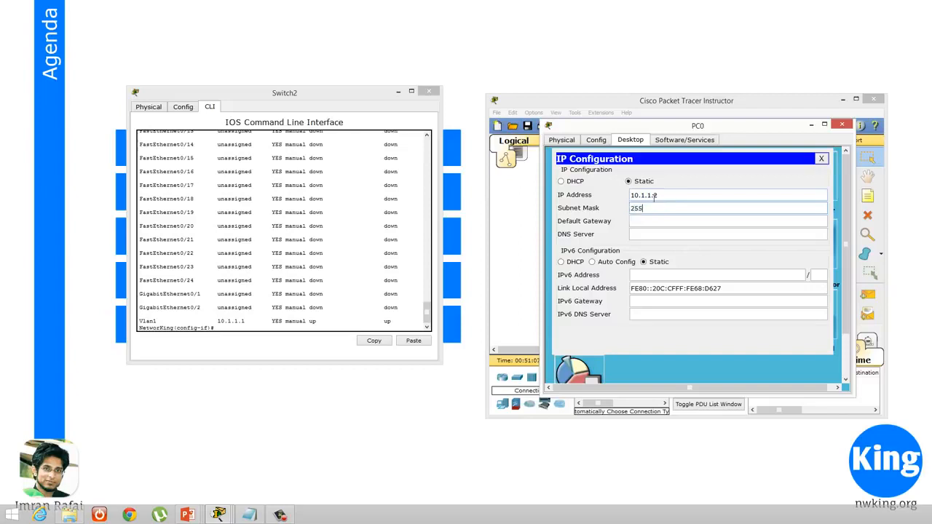
type(".255.255.0")
left_click(822, 159)
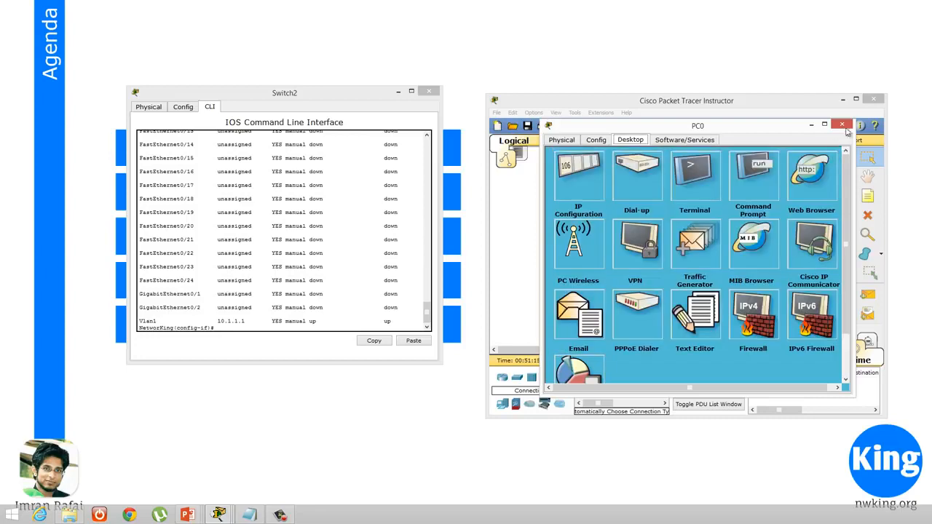
Ping the switch at 10.1.1.1 from PC0's command prompt
left_click(755, 177)
type("pin")
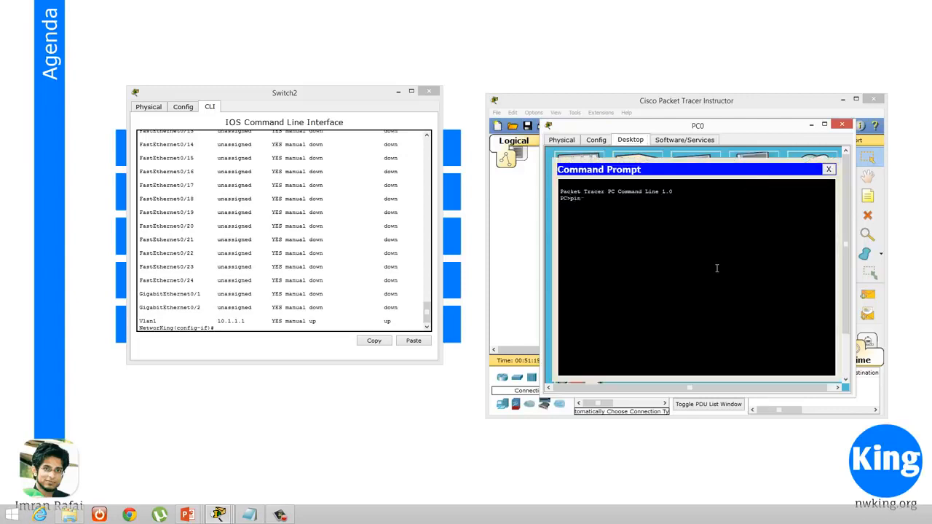
type("g 10.1.1.1")
key("Return")
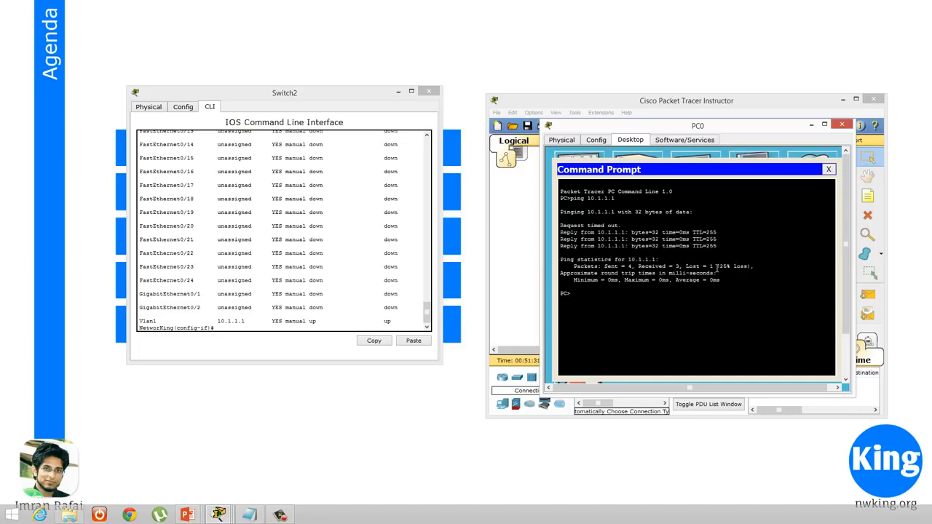
Uncover the topology and examine the individual request and reply lines of the ping output
left_click_drag(722, 247, 558, 232)
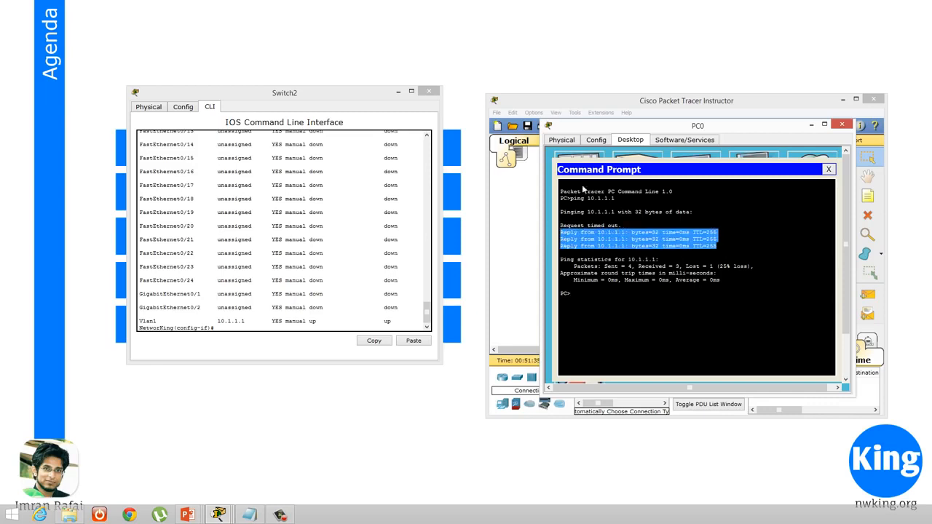
left_click_drag(600, 129, 664, 263)
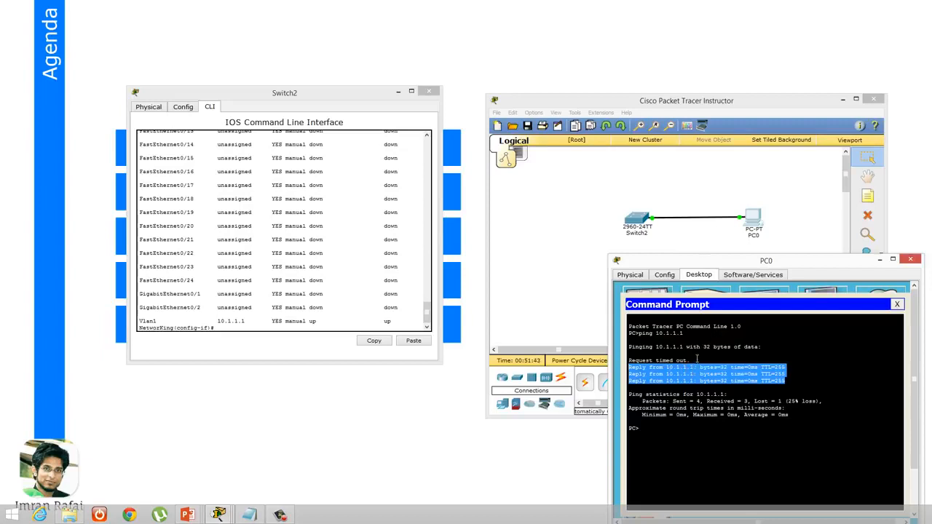
left_click_drag(697, 359, 627, 361)
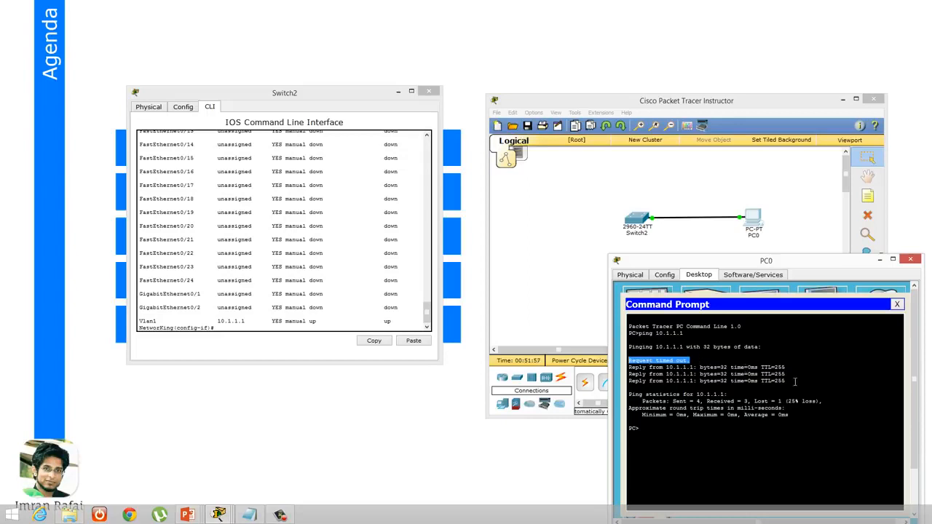
left_click_drag(795, 381, 620, 367)
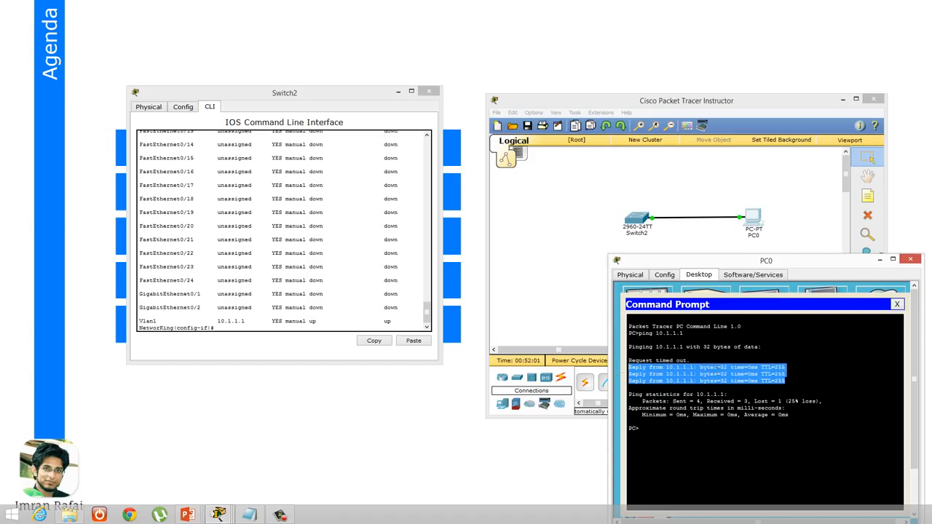
Reposition the PC0 window and start a Telnet session to 10.1.1.1 from its command prompt
left_click_drag(741, 262, 641, 208)
left_click(692, 389)
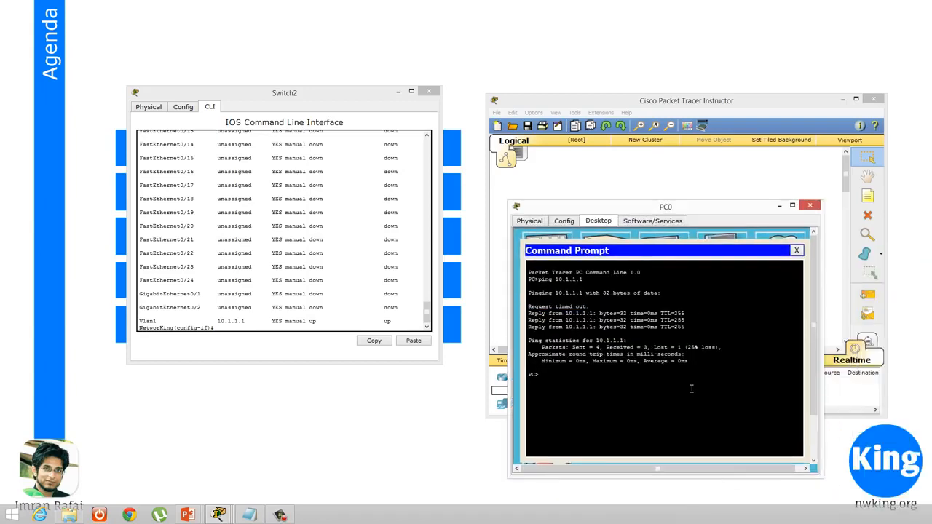
type("telnet")
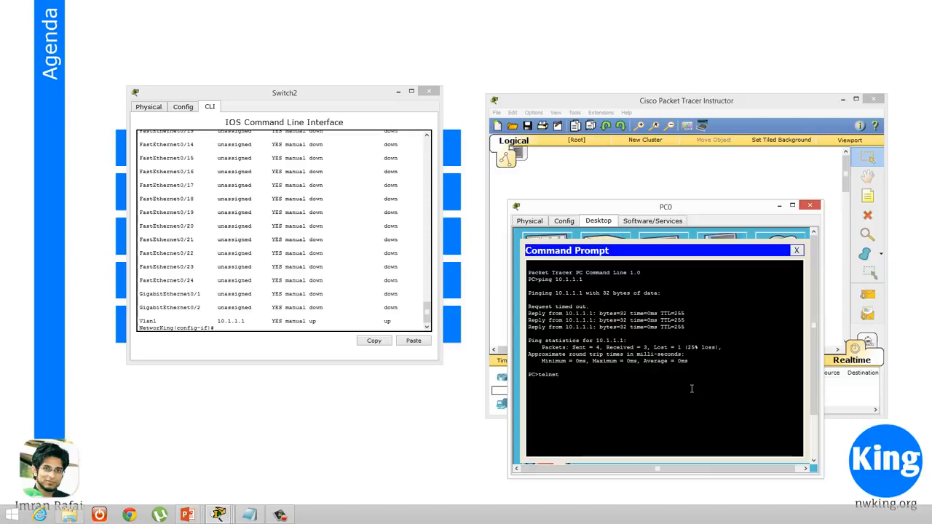
type(" 10.1.1.1")
key("Return")
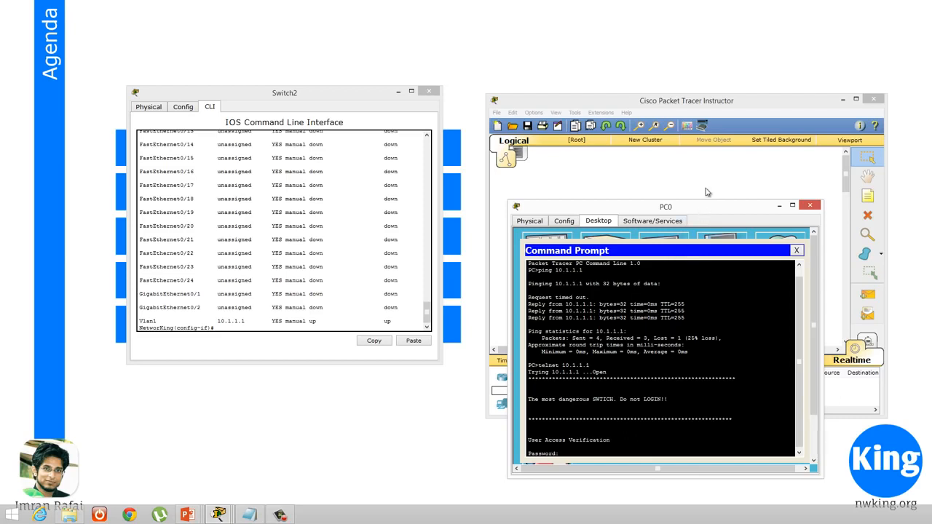
Bring the Telnet output fully into view and examine the logon banner
left_click_drag(705, 206, 715, 139)
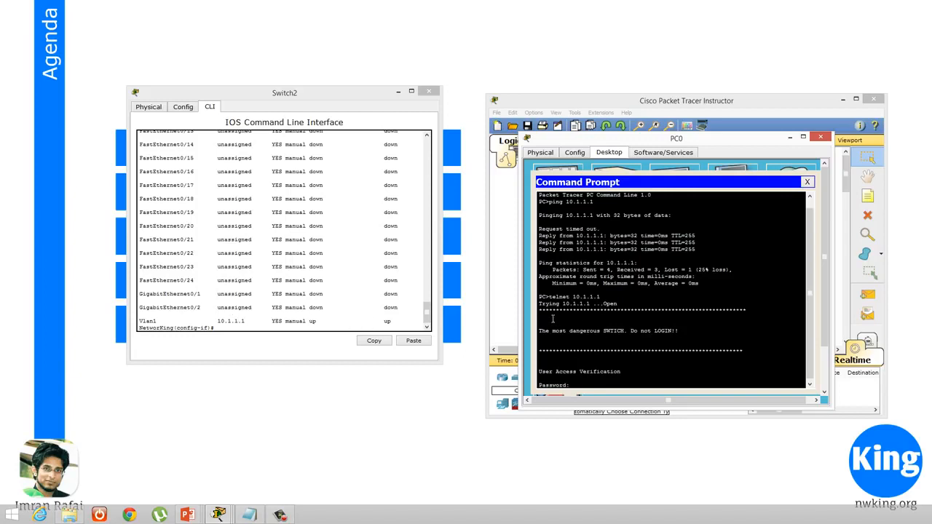
left_click_drag(543, 312, 747, 358)
left_click(747, 359)
Log on to the switch over Telnet by entering the vty line password
left_click_drag(686, 144, 722, 155)
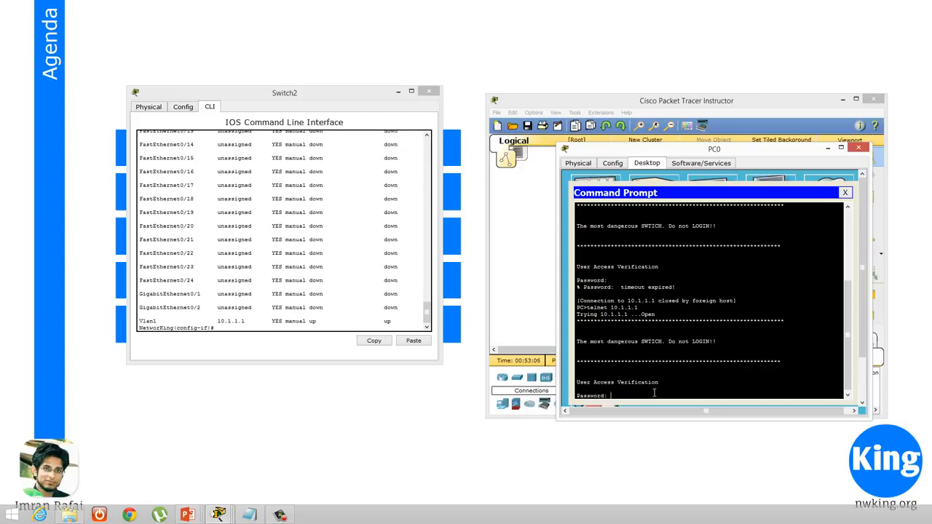
key("Return")
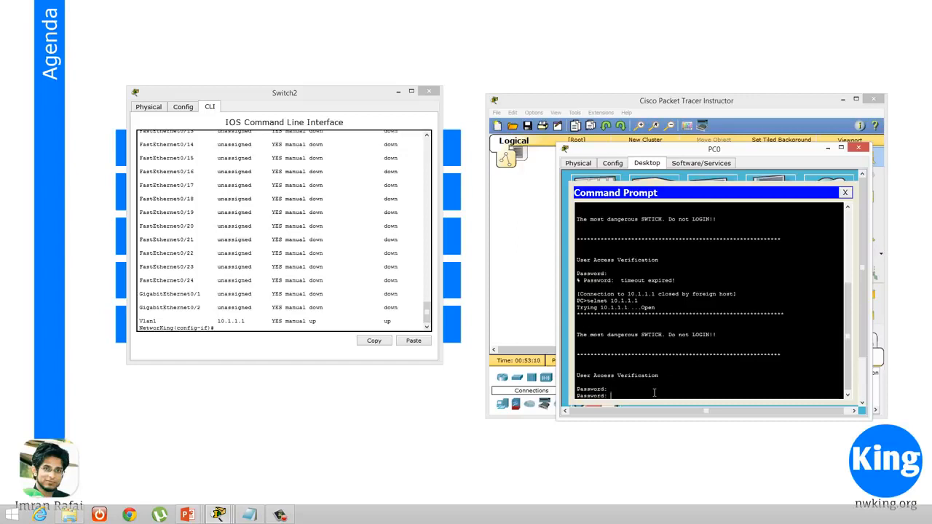
key("Return")
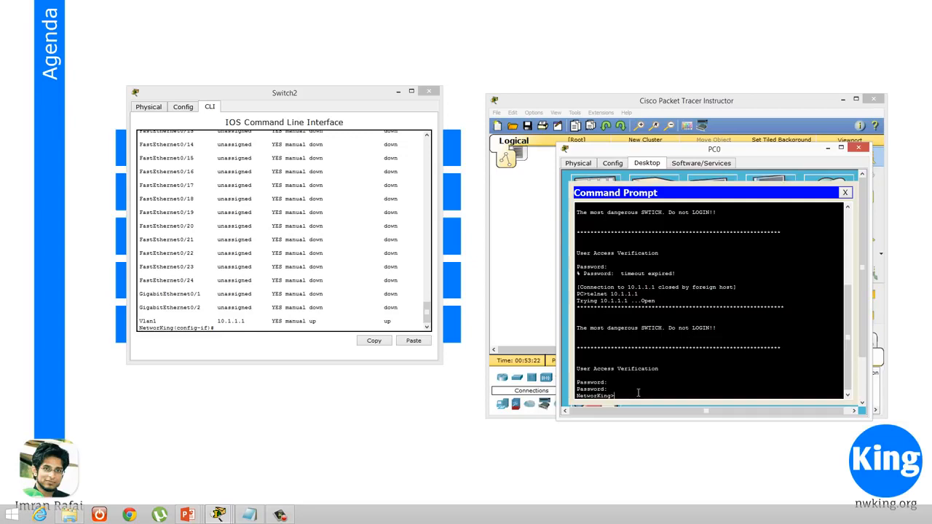
Try to enter privileged mode with en in the Telnet session, check the response, and return to the Switch2 console
type("en")
key("Return")
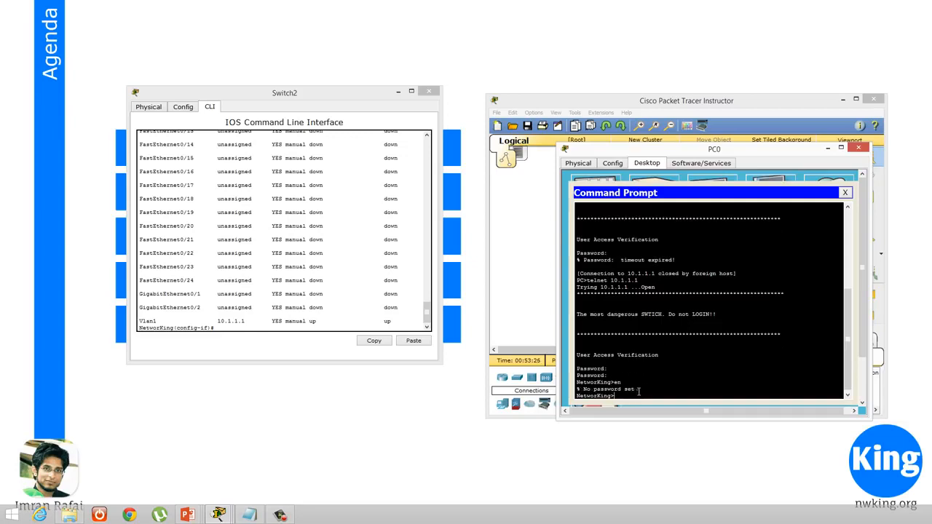
left_click_drag(642, 390, 572, 390)
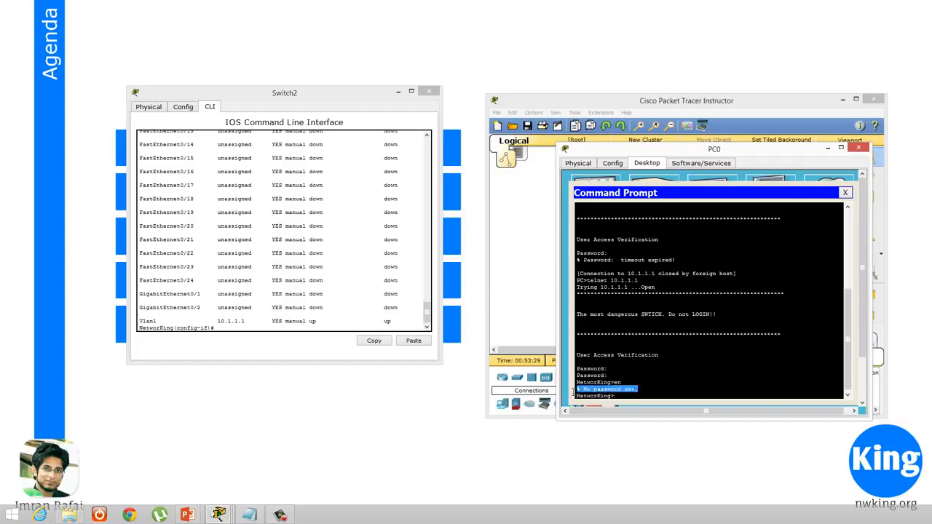
left_click(643, 396)
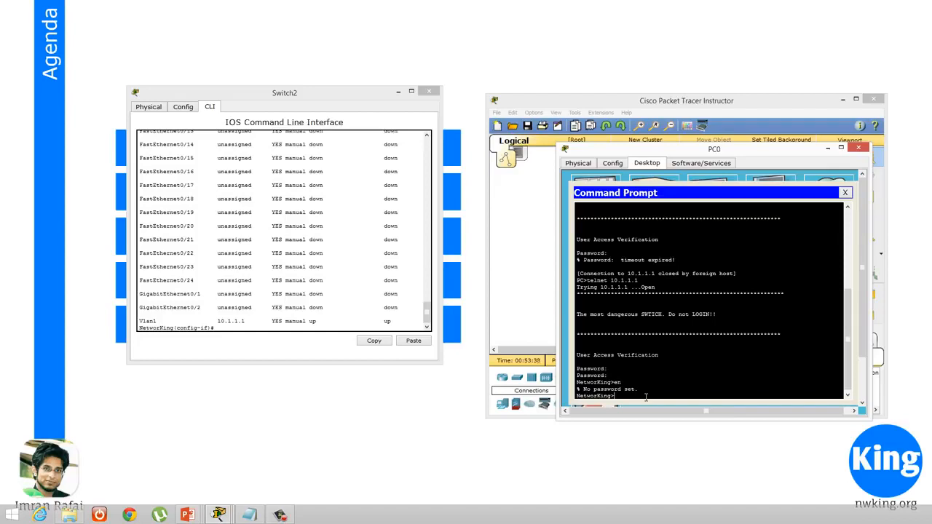
left_click(342, 279)
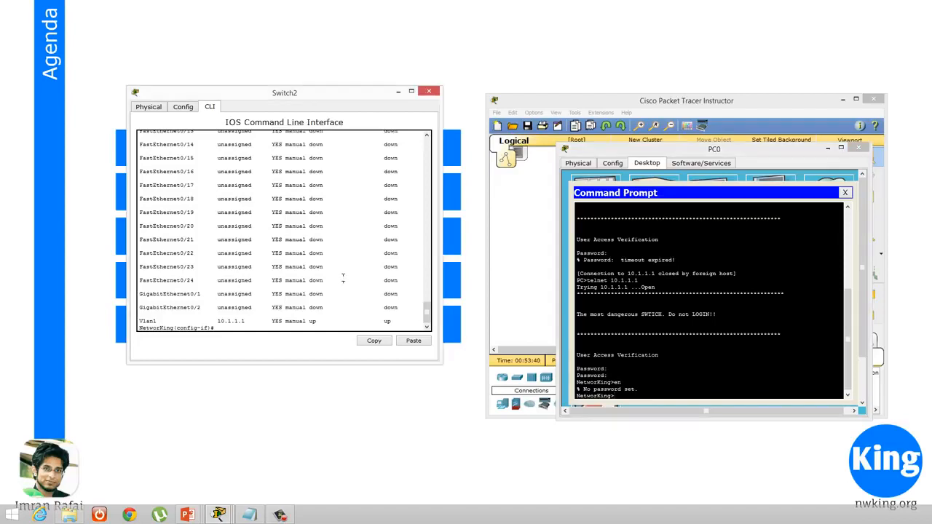
Move the Switch2 console window off the agenda list and exit interface configuration mode to global configuration
key("Return")
key("Return")
key("Return")
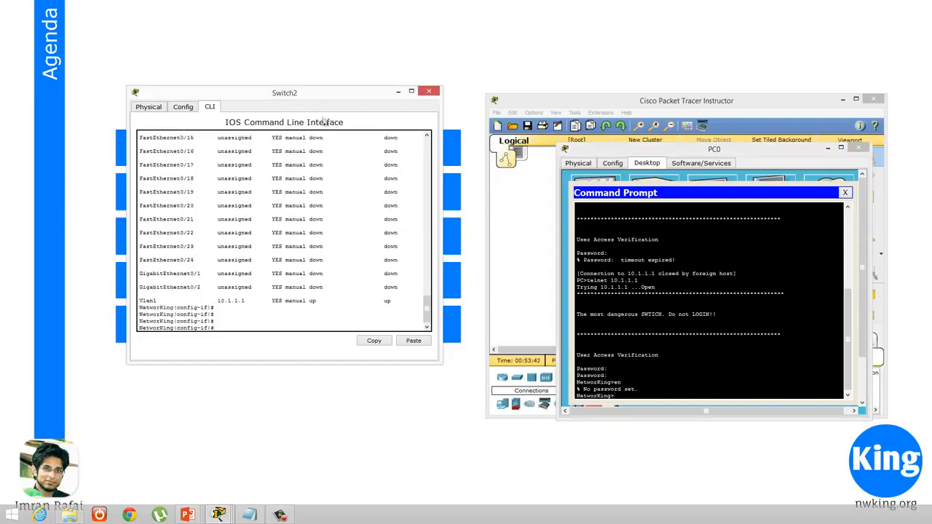
left_click_drag(317, 96, 702, 105)
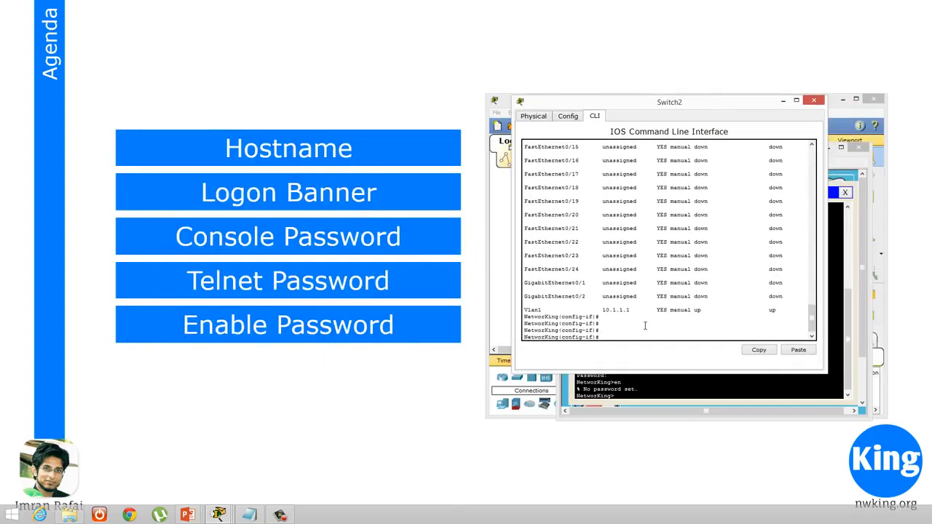
type("exit")
key("Return")
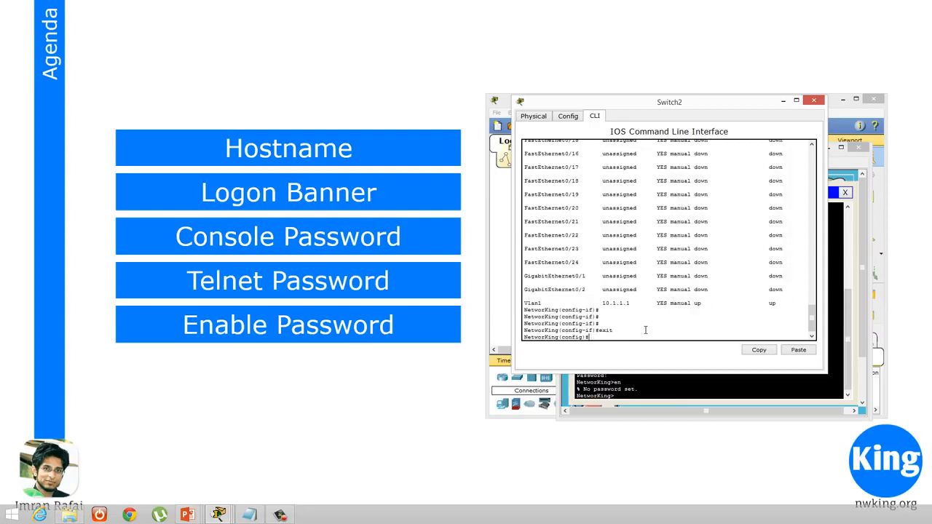
Return to PC0's Telnet session and try again to enter privileged mode with the enable command
left_click(672, 397)
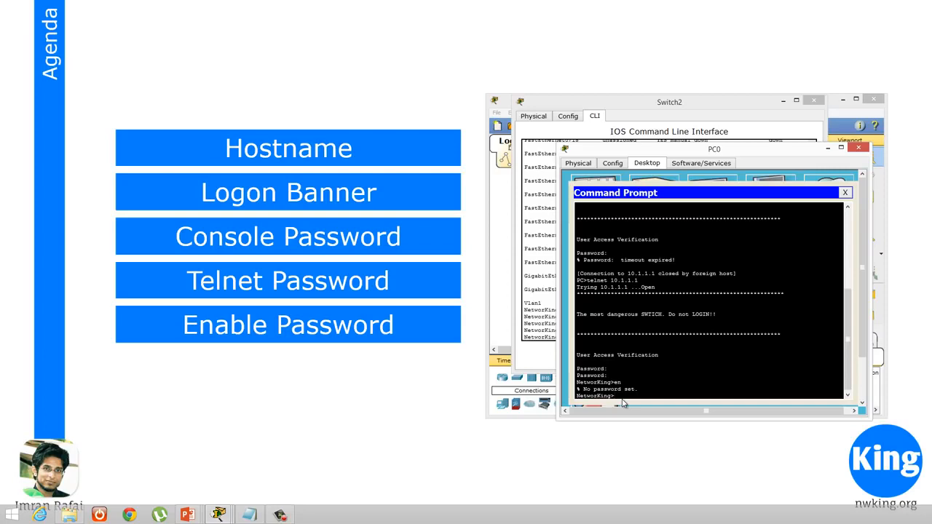
type("e")
key("Return")
type("e")
type("n")
key("Return")
type("enable")
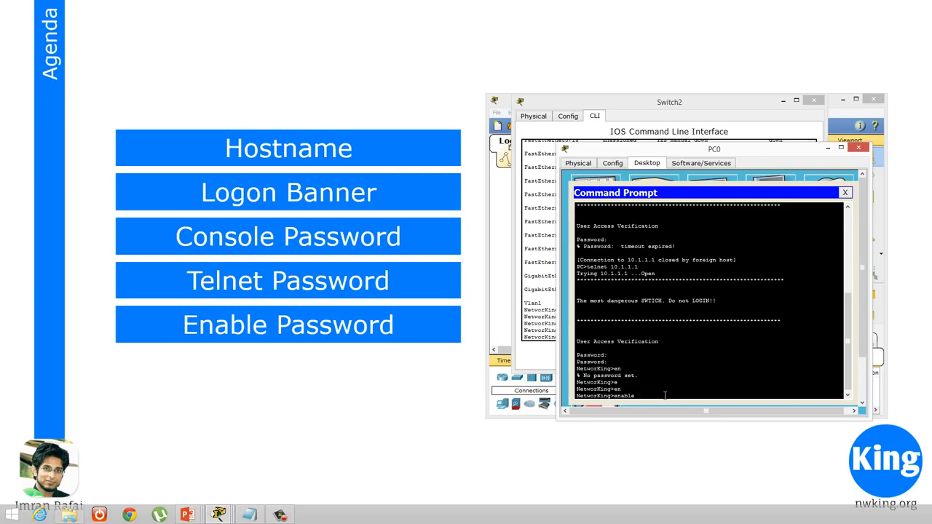
key("Return")
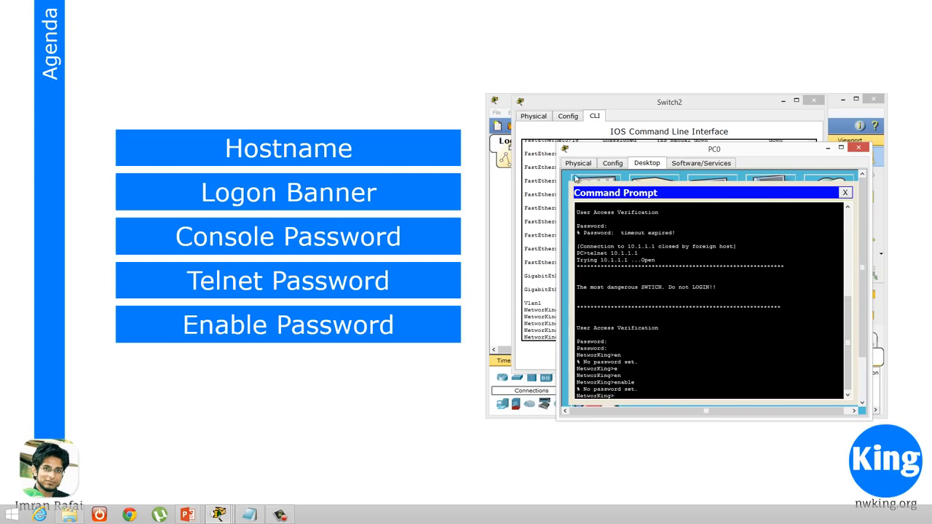
Move the Switch2 console clear of the PC0 window and configure an enable password in global configuration mode
left_click(635, 106)
left_click_drag(516, 104, 137, 95)
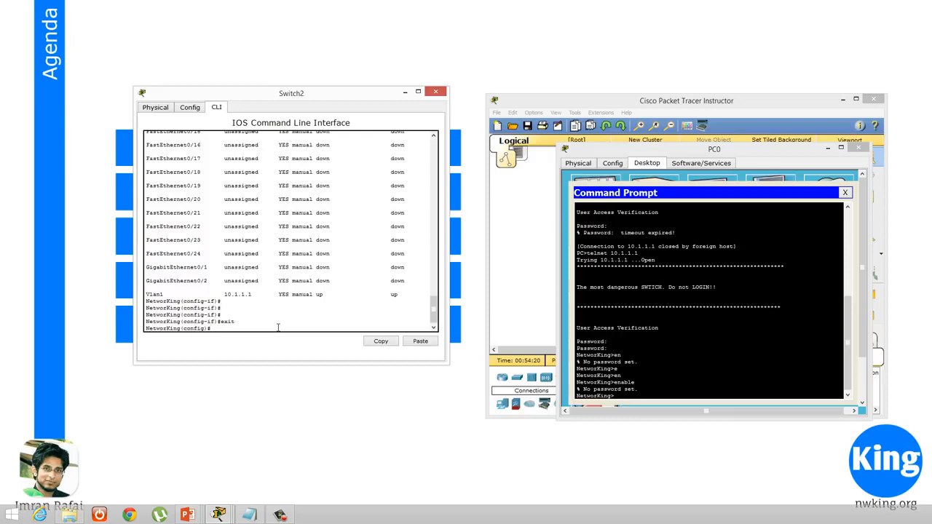
type("ex")
type("a")
key("Tab")
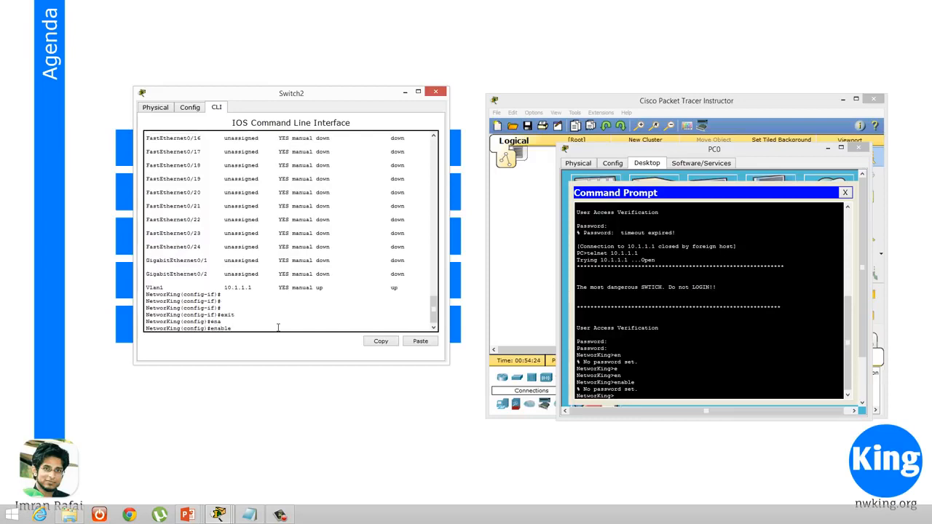
type("pass")
key("Tab")
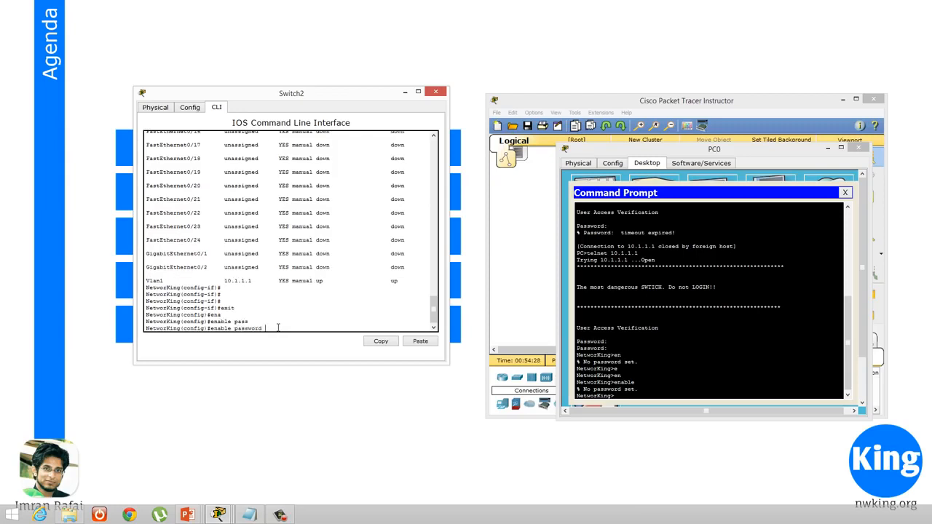
type("enable")
key("Return")
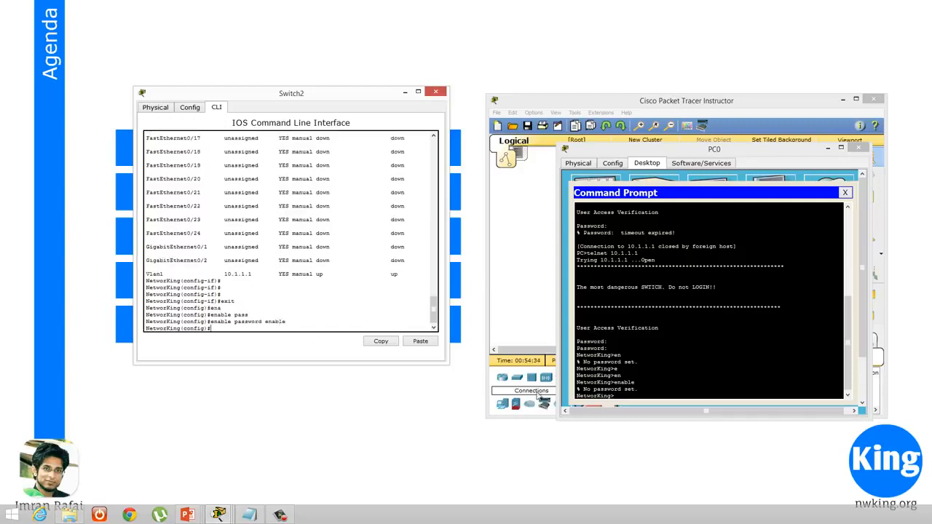
Enter privileged mode in PC0's Telnet session using the enable command and the enable password
left_click(693, 393)
key("Return")
key("Return")
key("Return")
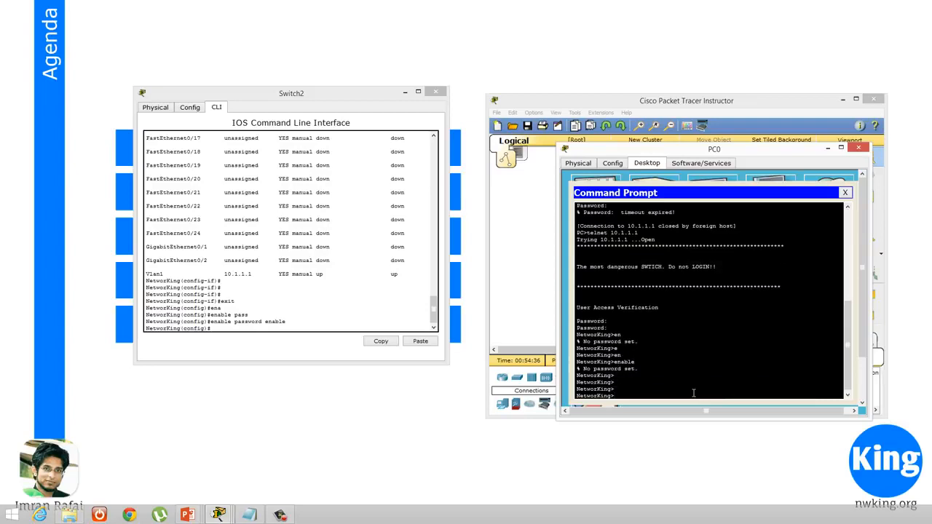
type("ena")
key("Tab")
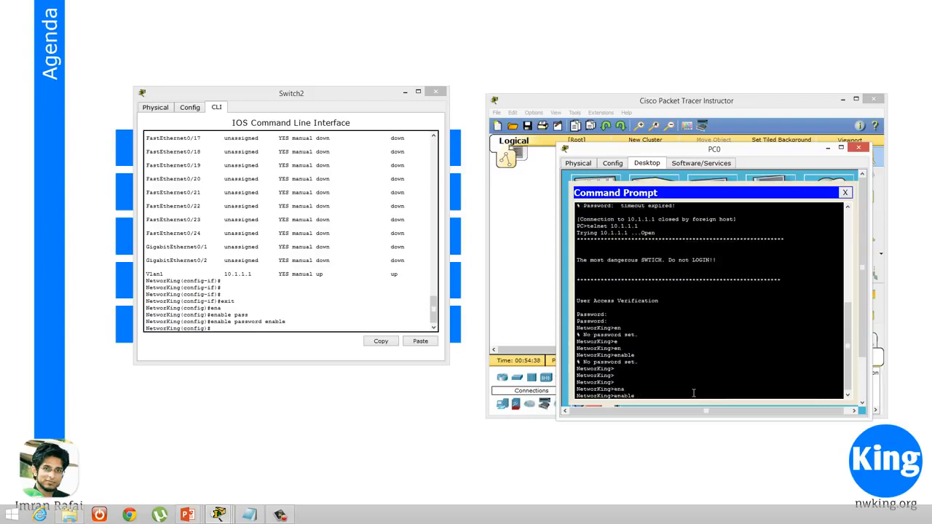
key("Return")
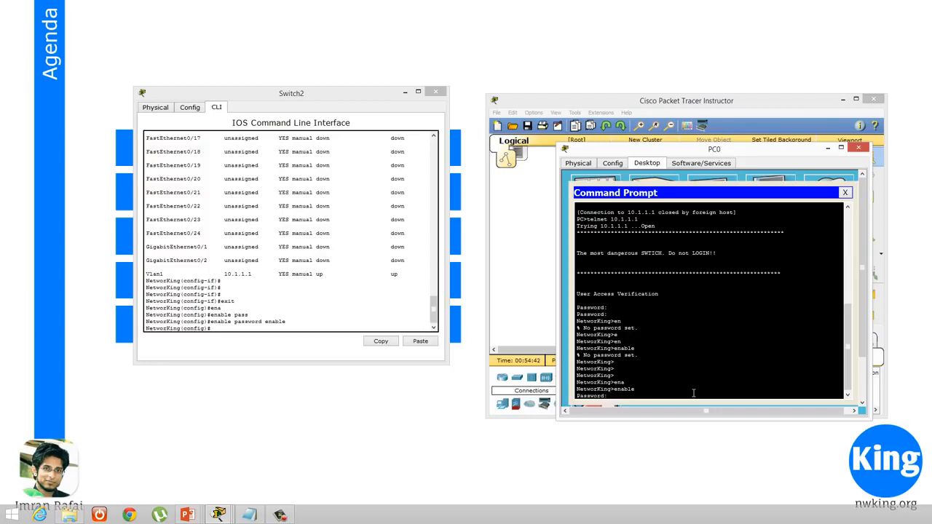
key("Return")
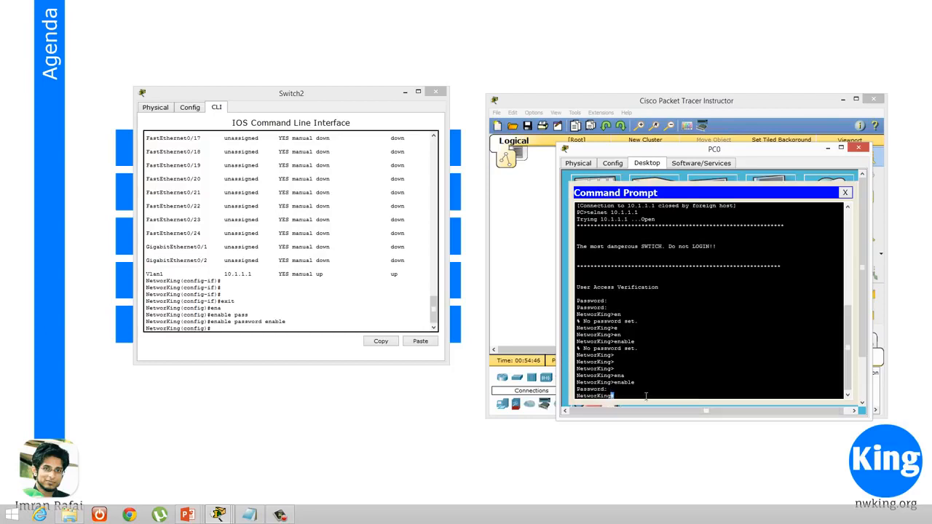
Enter global configuration mode with conf t over Telnet and set the switch's hostname to SwitchF1R10
key("Return")
key("Return")
key("Return")
key("Return")
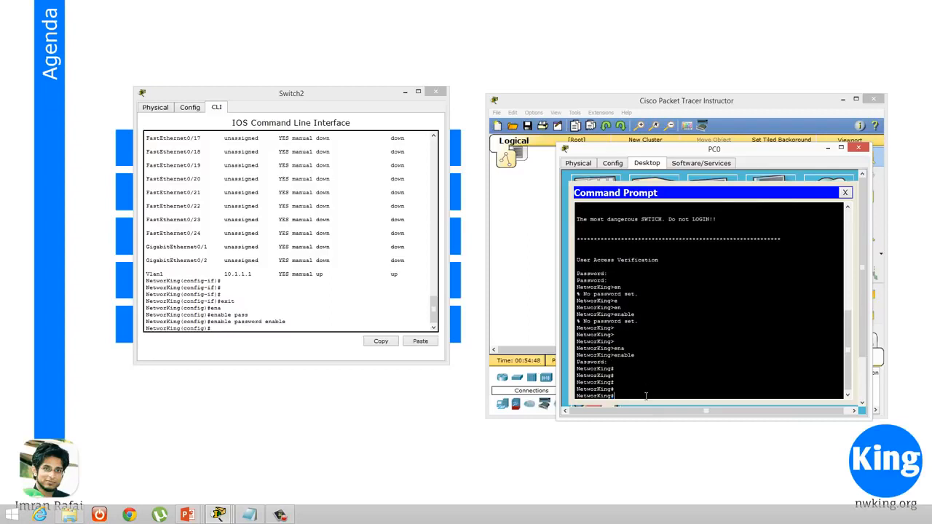
type("conf t")
key("Return")
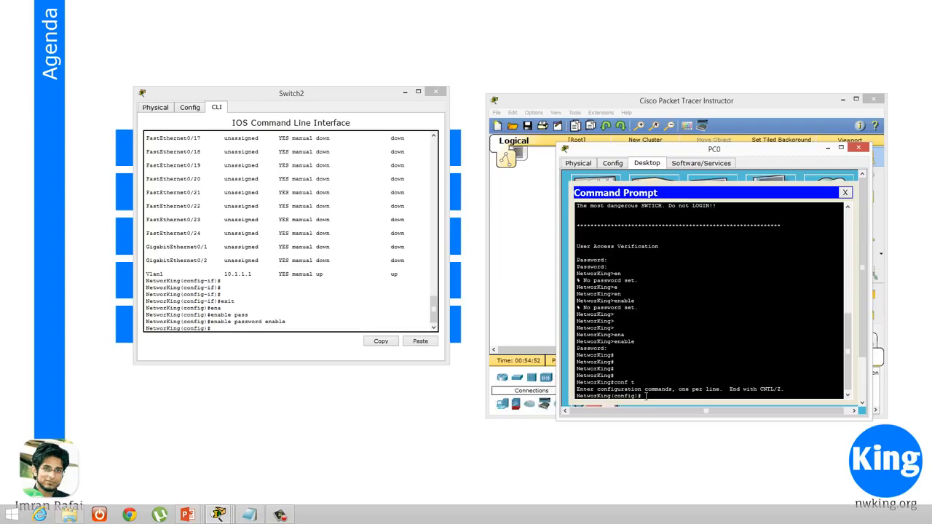
type("host")
key("Tab")
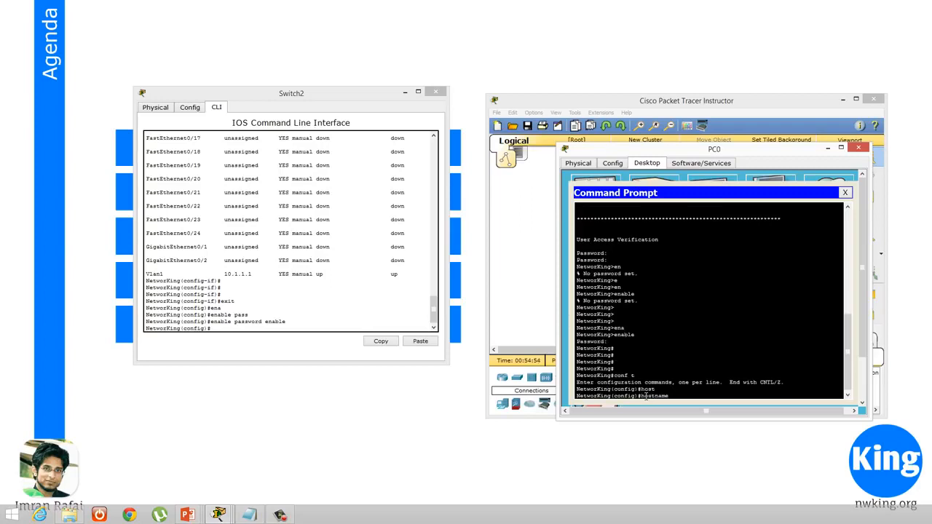
type("SwitchF1R10")
key("Return")
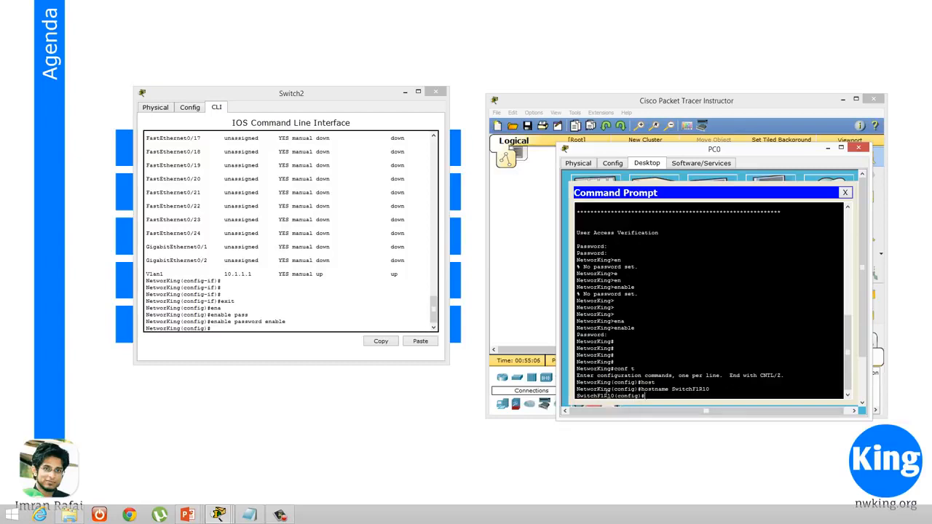
Refresh the prompt in the Switch2 console and check the hostname there against the Telnet session
left_click(310, 327)
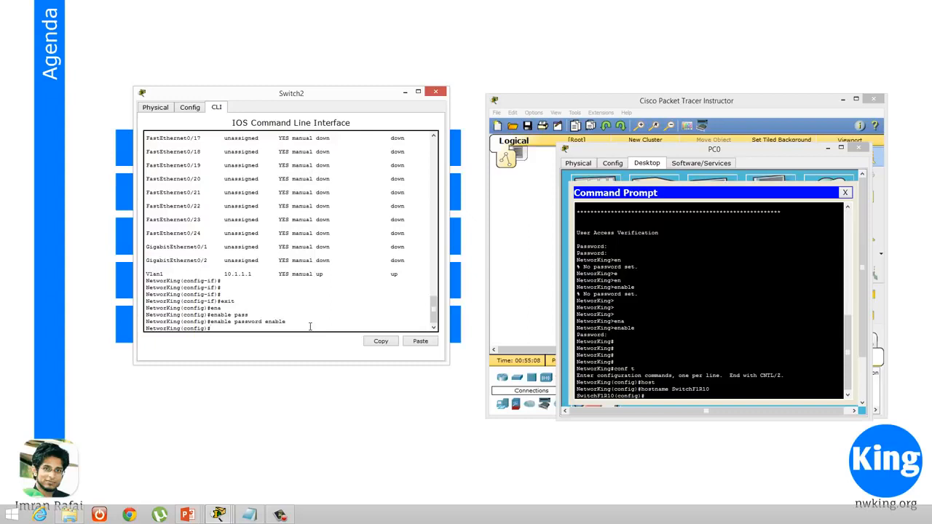
key("Return")
key("Return")
key("Return")
key("Return")
key("Return")
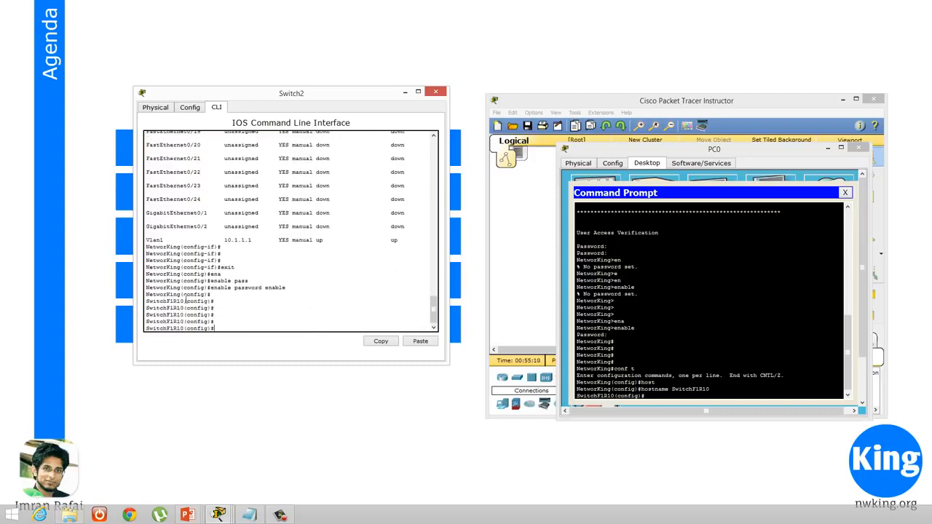
left_click_drag(181, 301, 145, 309)
left_click(296, 297)
left_click(709, 313)
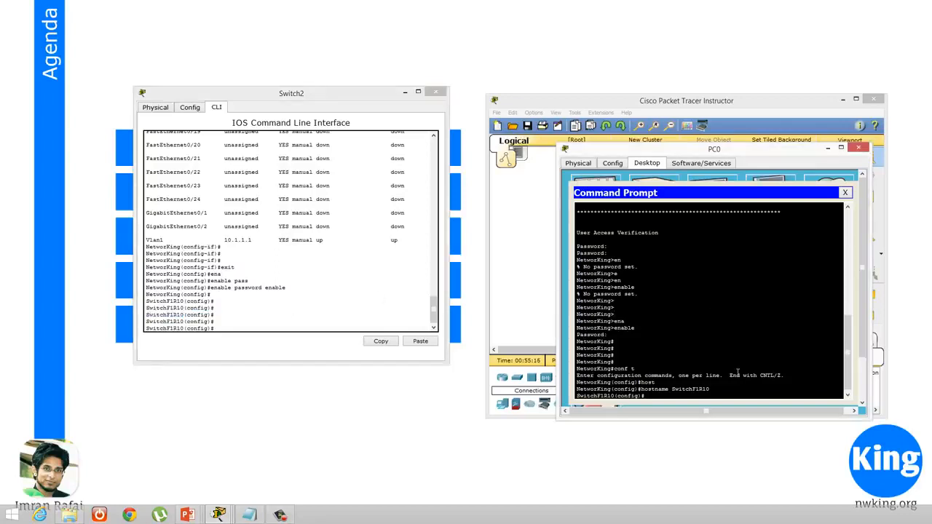
Consult the agenda slide, return to the Switch2 console and set the IP default gateway to 10.1.1.10
left_click(420, 430)
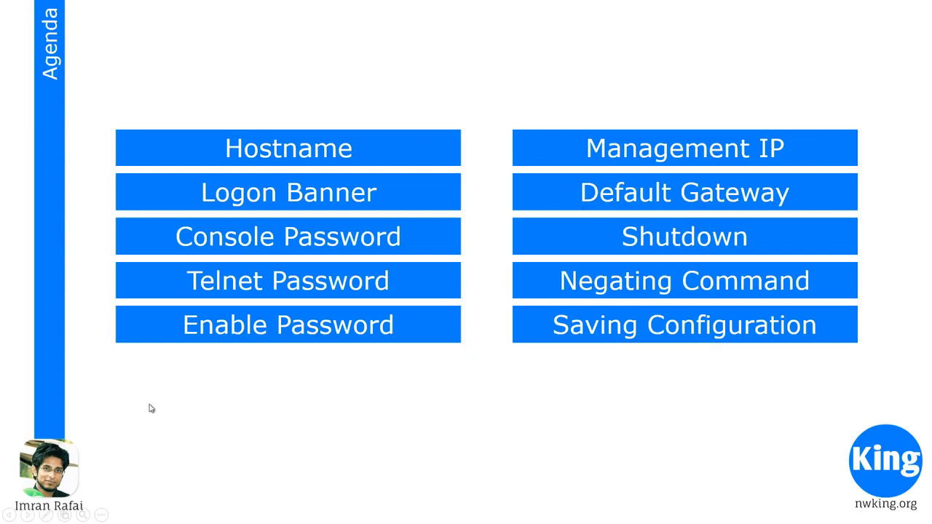
key("alt+Tab")
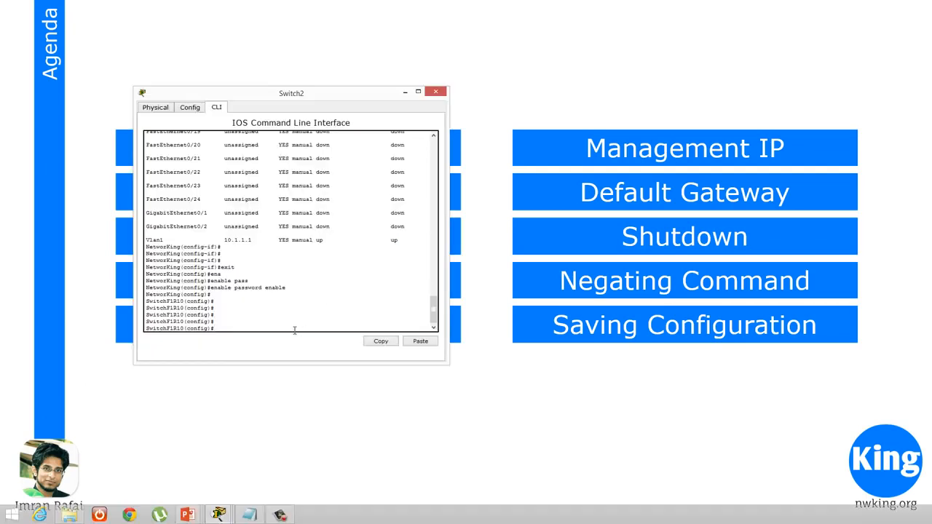
type("ip de")
key("Tab")
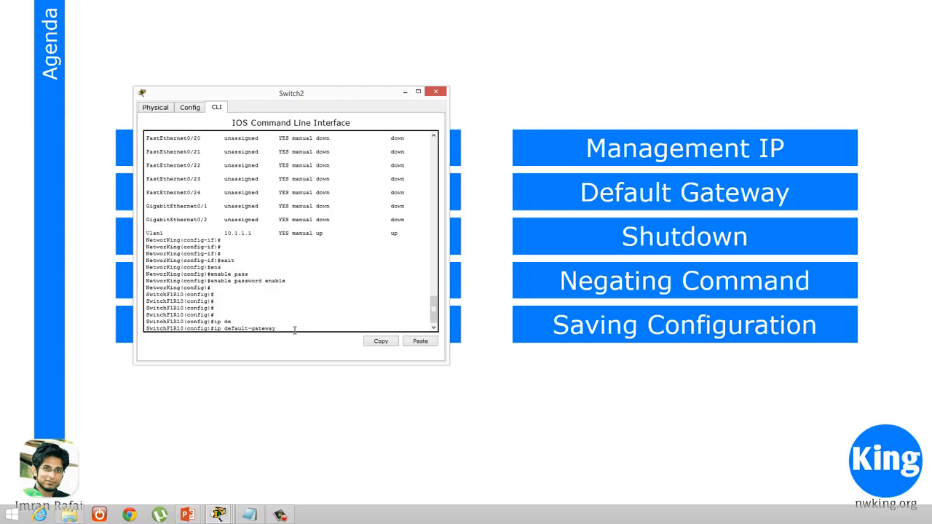
type("10.1.1.10 ?")
key("Return")
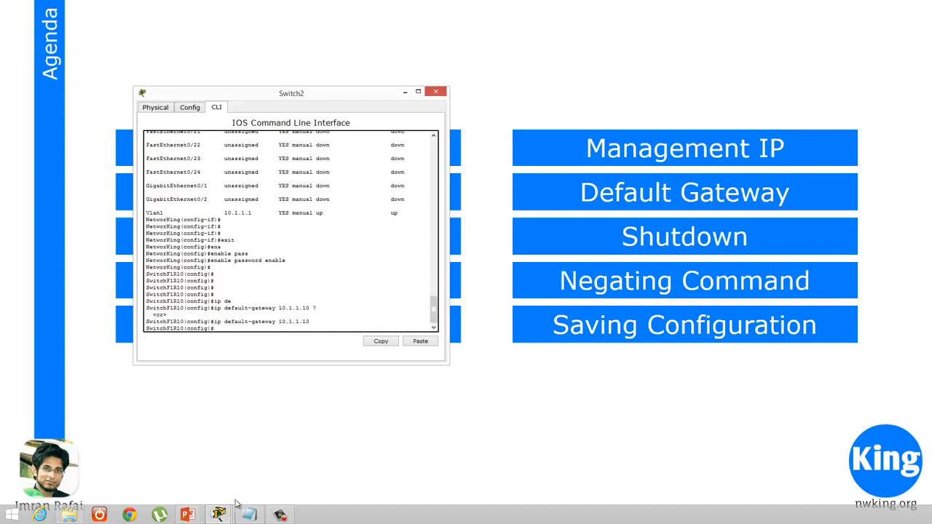
Bring up the Packet Tracer topology, examine the 2960 switch's port and address details, and return to the agenda slide
left_click(218, 515)
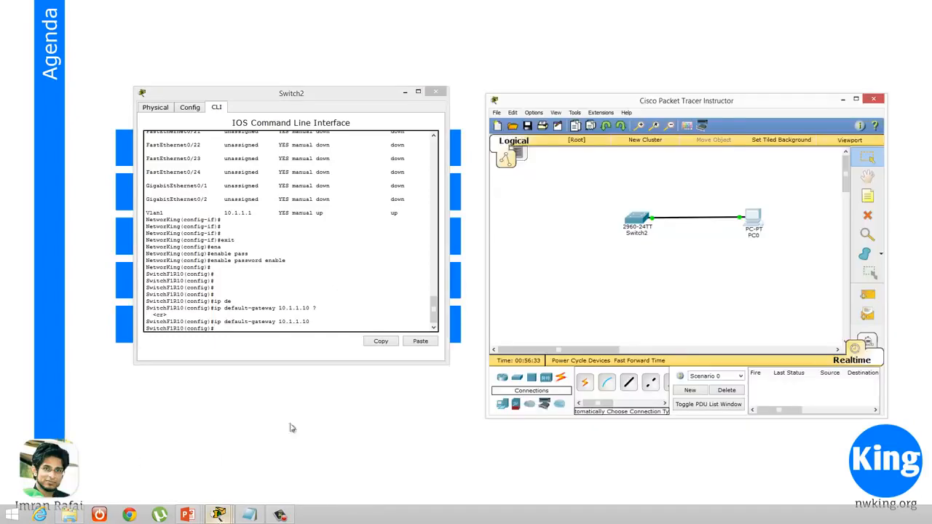
left_click(138, 469)
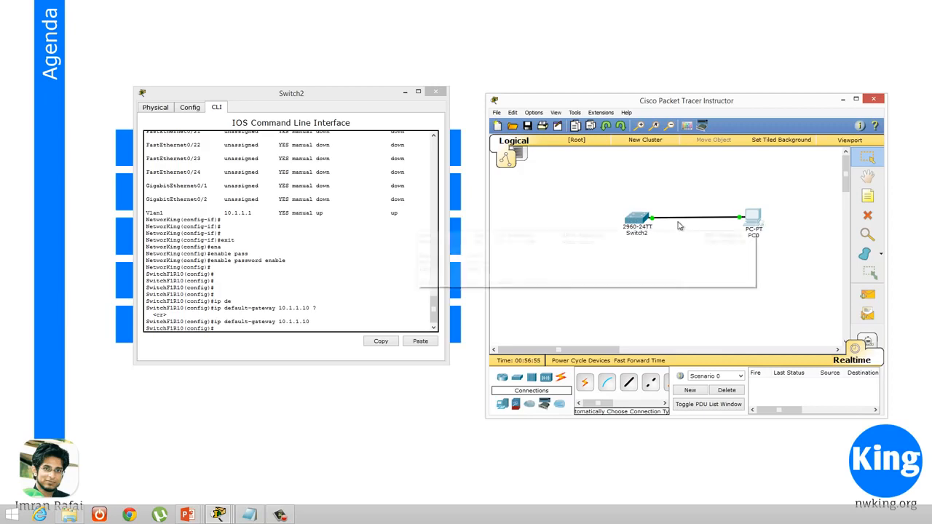
mouse_move(650, 217)
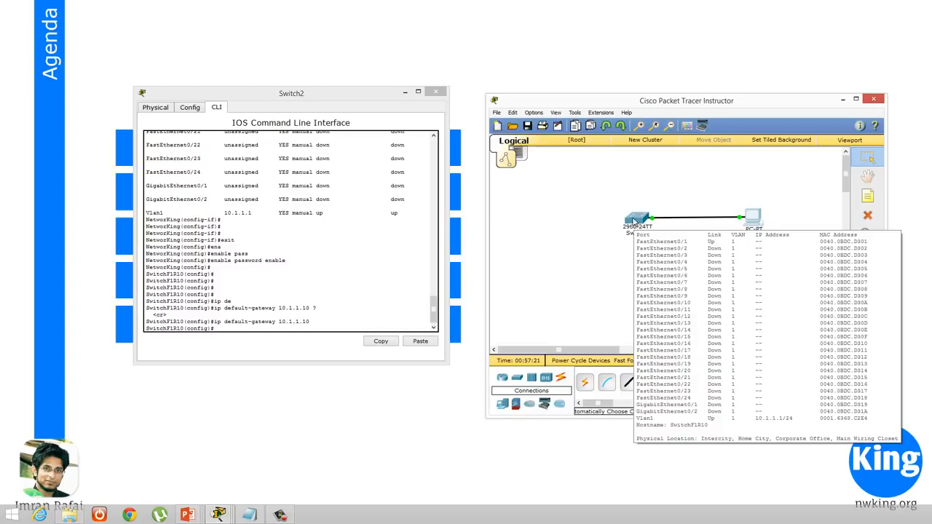
left_click(341, 325)
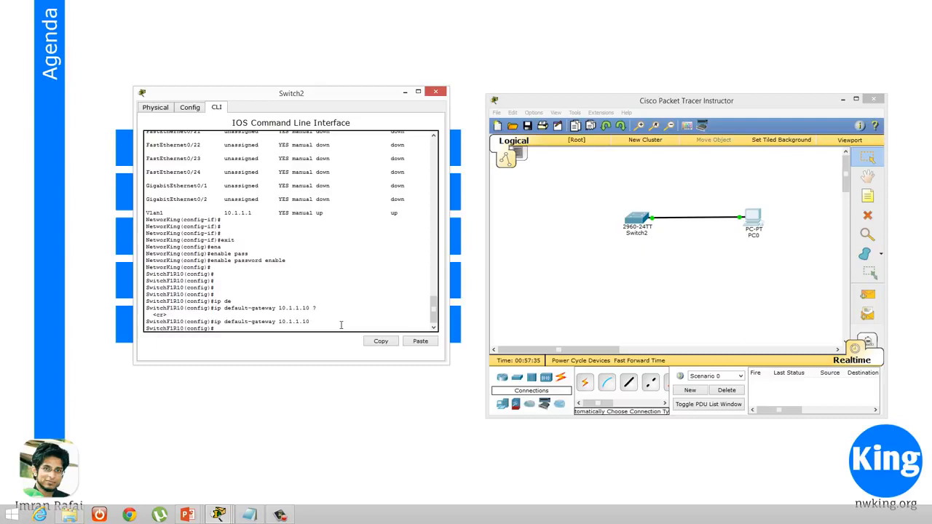
key("alt+Tab")
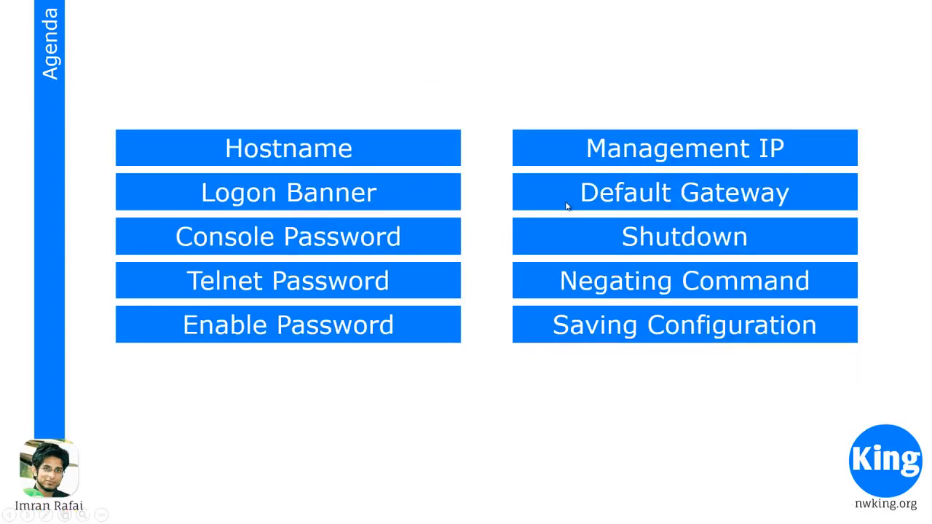